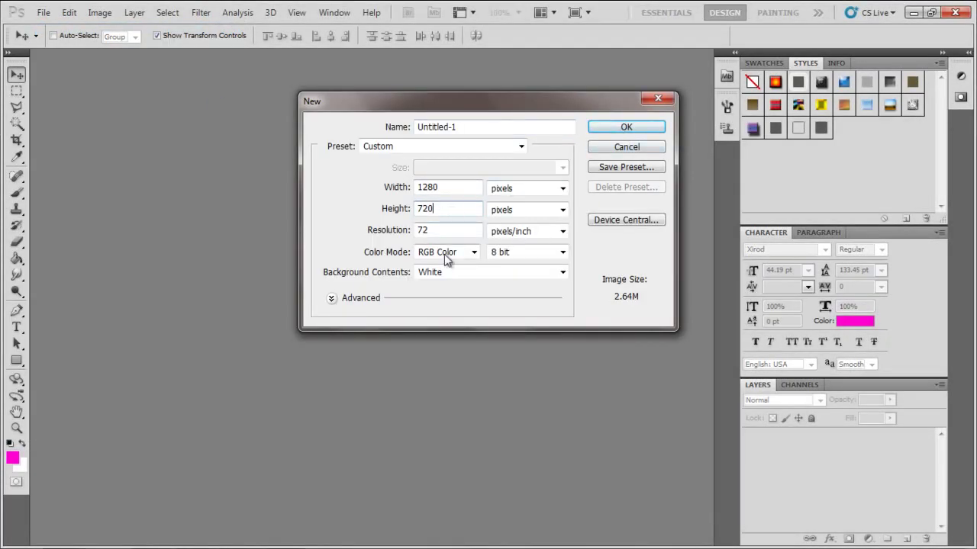
# Step: Create a 1280×720 px document with a solid black background
pyautogui.click(562, 271)
pyautogui.click(565, 297)
pyautogui.press('Return')
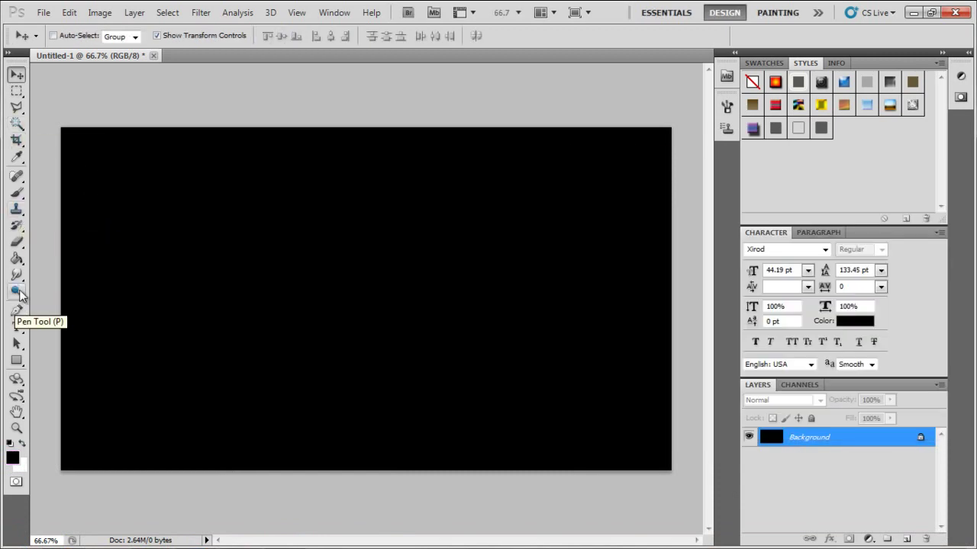
# Step: Set the Brush tool to 143 px size with 11% hardness
pyautogui.click(16, 192)
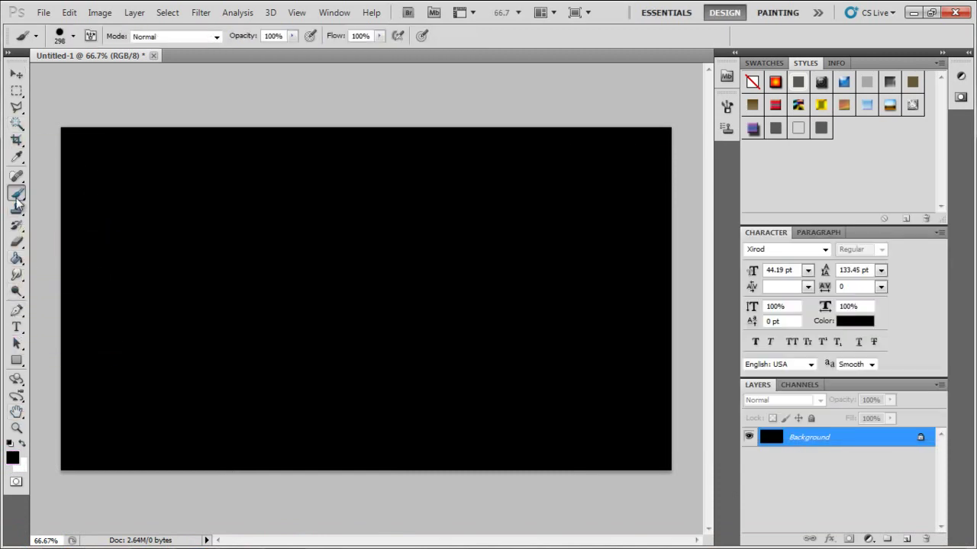
pyautogui.click(73, 36)
pyautogui.moveTo(133, 75); pyautogui.dragTo(108, 74)
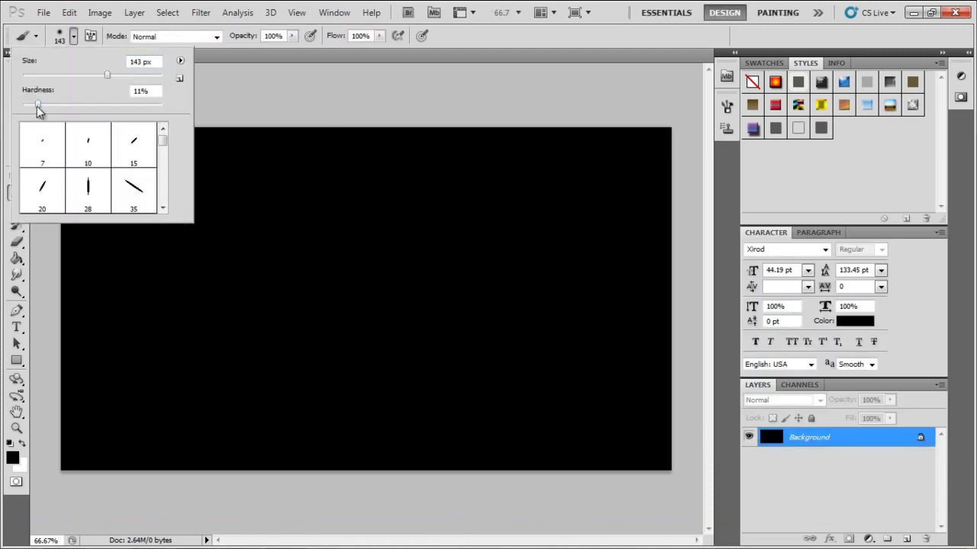
pyautogui.press('Return')
# Step: Fill an ellipse with magenta and Gaussian-blur it at about 110 px
pyautogui.rightClick(16, 91)
pyautogui.click(69, 106)
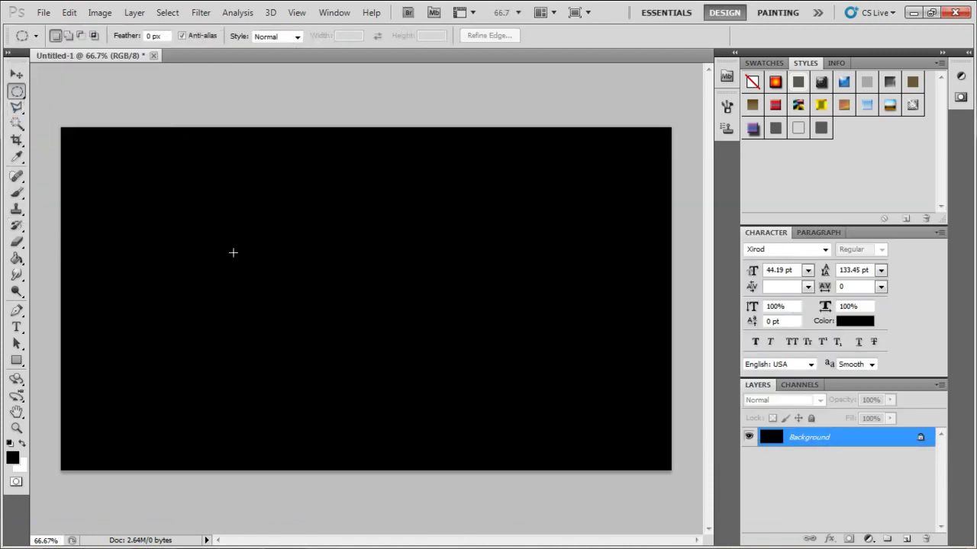
pyautogui.press('g')
pyautogui.click(441, 362)
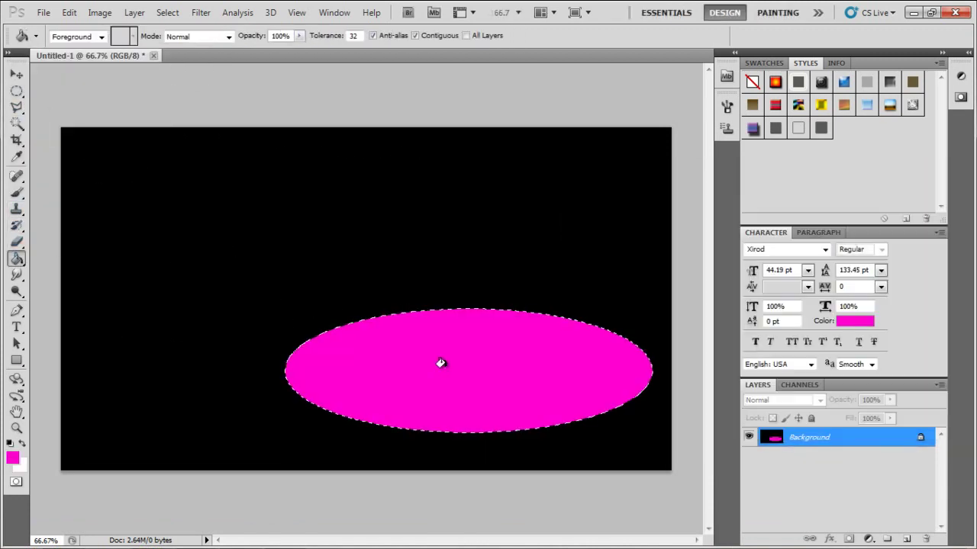
pyautogui.click(201, 12)
pyautogui.click(391, 196)
pyautogui.moveTo(616, 301); pyautogui.dragTo(643, 303)
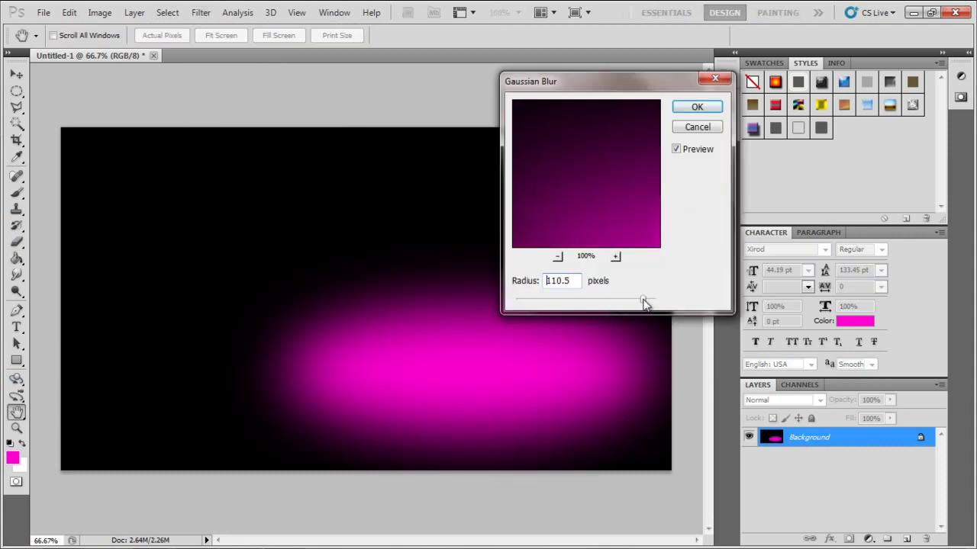
pyautogui.press('Return')
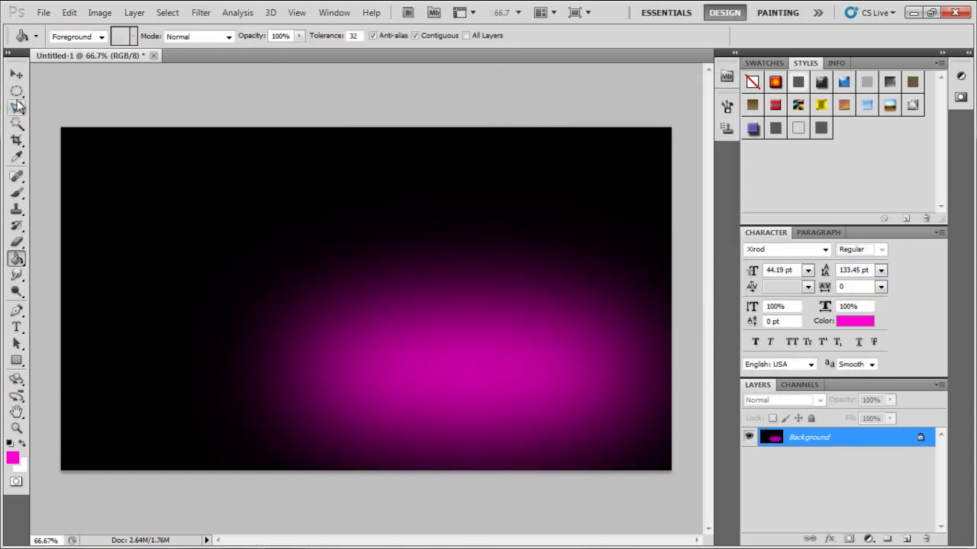
# Step: Fill a lower-canvas ellipse with blue and Gaussian-blur it into a soft glow
pyautogui.click(16, 90)
pyautogui.moveTo(256, 244); pyautogui.dragTo(279, 277)
pyautogui.click(12, 458)
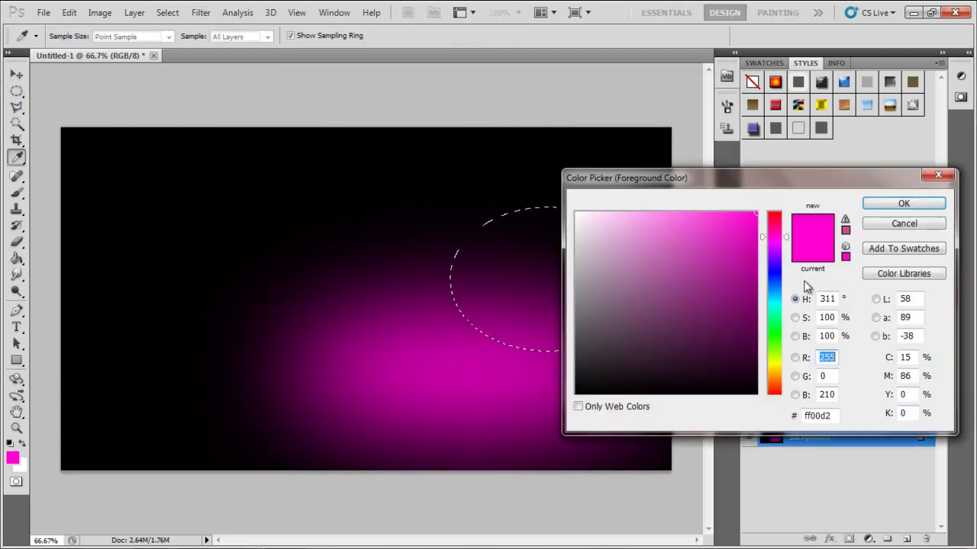
pyautogui.click(774, 267)
pyautogui.click(901, 203)
pyautogui.press('g')
pyautogui.click(538, 242)
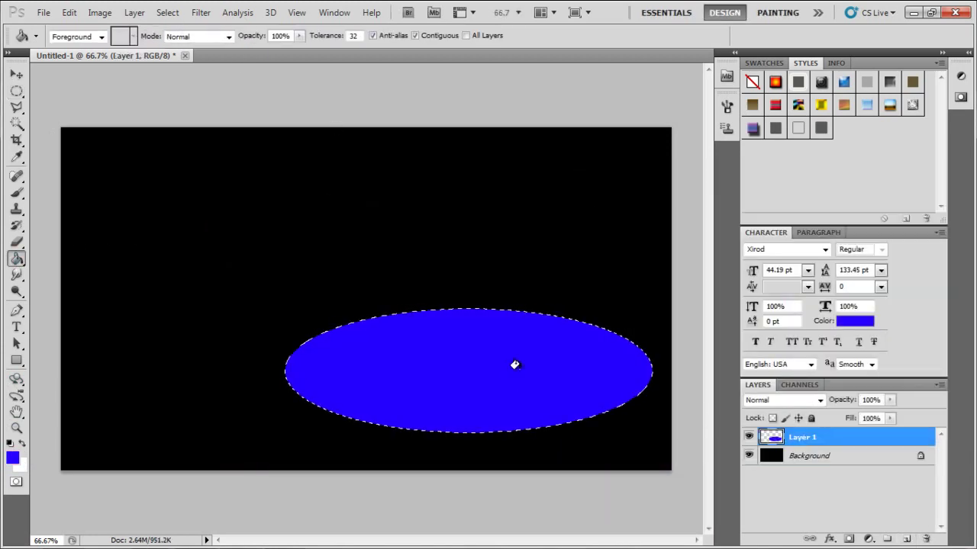
pyautogui.click(200, 12)
pyautogui.click(397, 206)
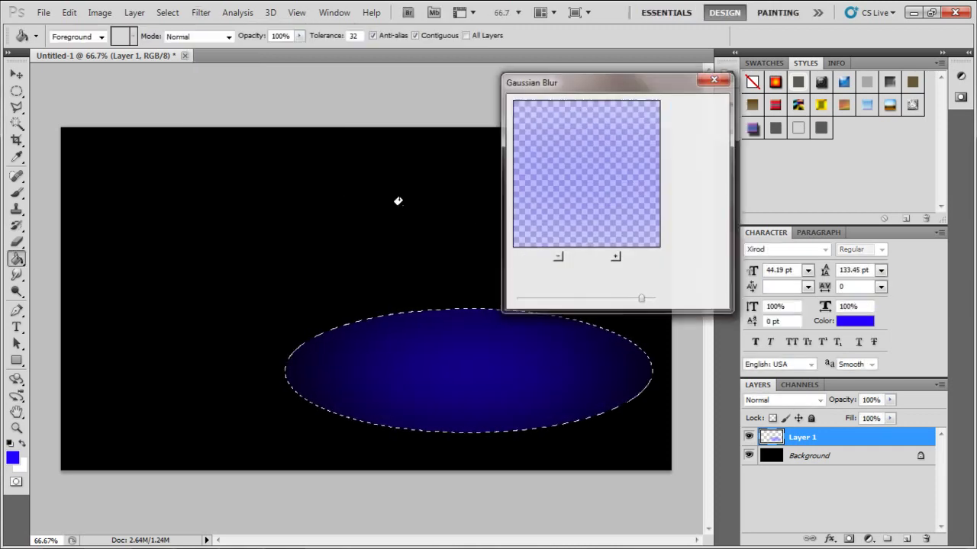
pyautogui.press('Escape')
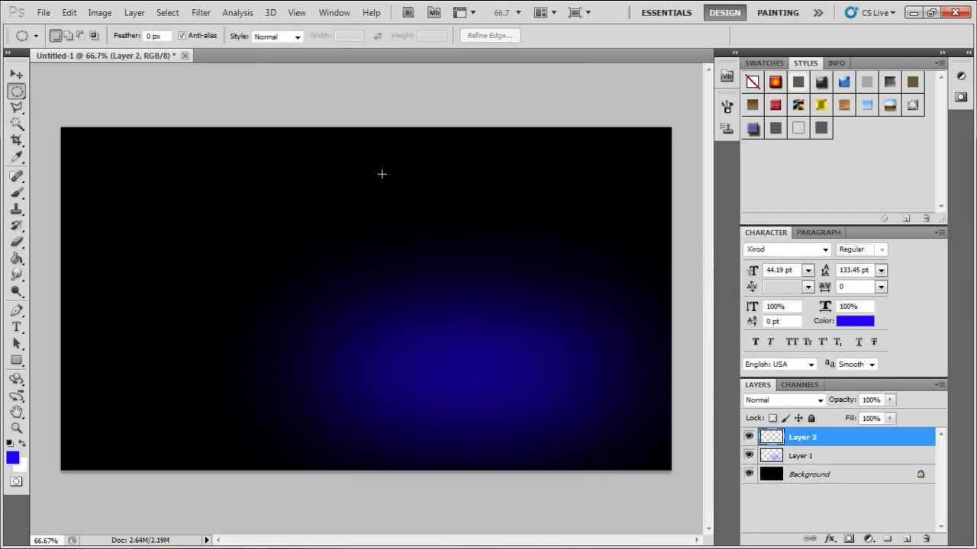
# Step: Fill the upper-right ellipse with red
pyautogui.click(12, 458)
pyautogui.click(905, 201)
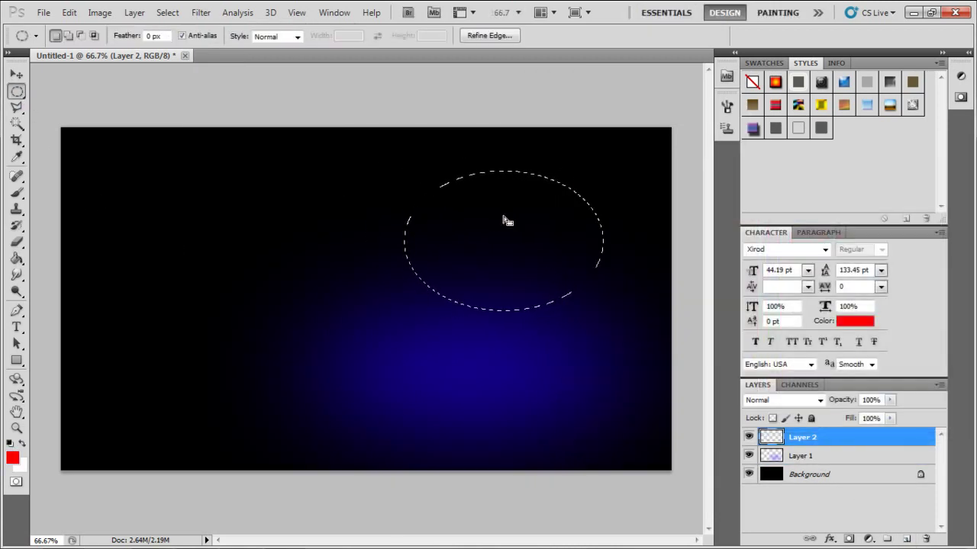
pyautogui.press('g')
pyautogui.click(516, 229)
# Step: Add a cyan ellipse on the left and blur it into a soft glow
pyautogui.press('m')
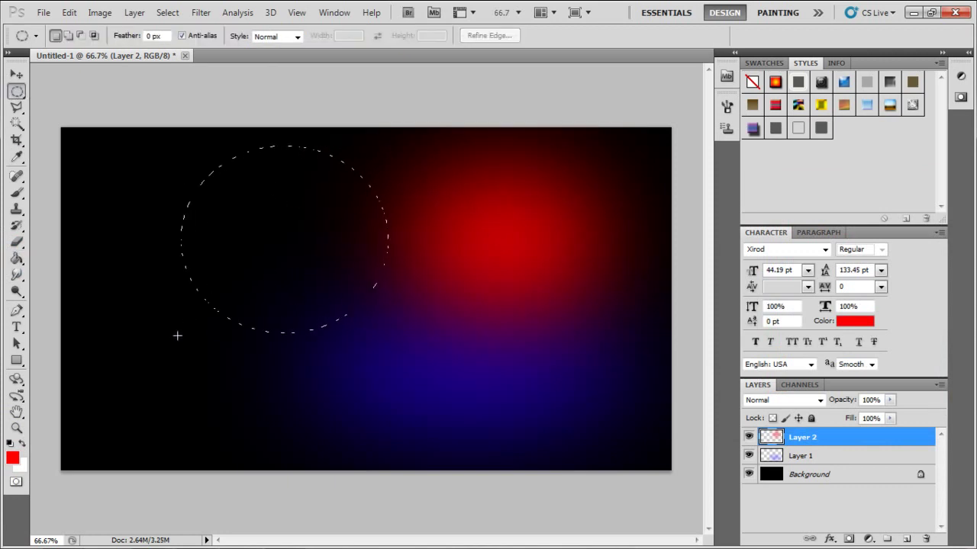
pyautogui.click(13, 458)
pyautogui.click(773, 305)
pyautogui.click(938, 201)
pyautogui.click(359, 229)
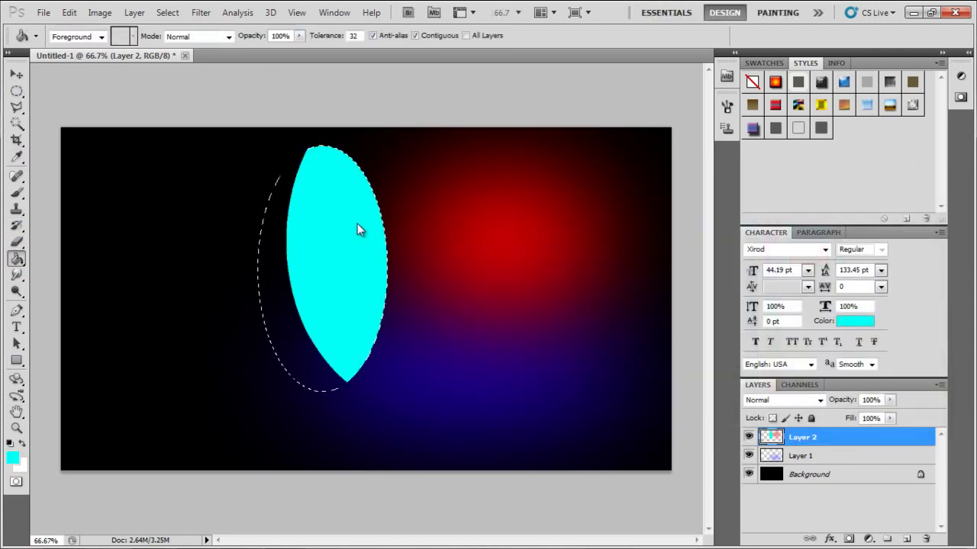
pyautogui.hotkey('ctrl', 'z')
pyautogui.hotkey('ctrl', 'shift', 'alt', 'n')
pyautogui.click(315, 275)
pyautogui.hotkey('ctrl', 'd')
pyautogui.hotkey('ctrl', 'f')
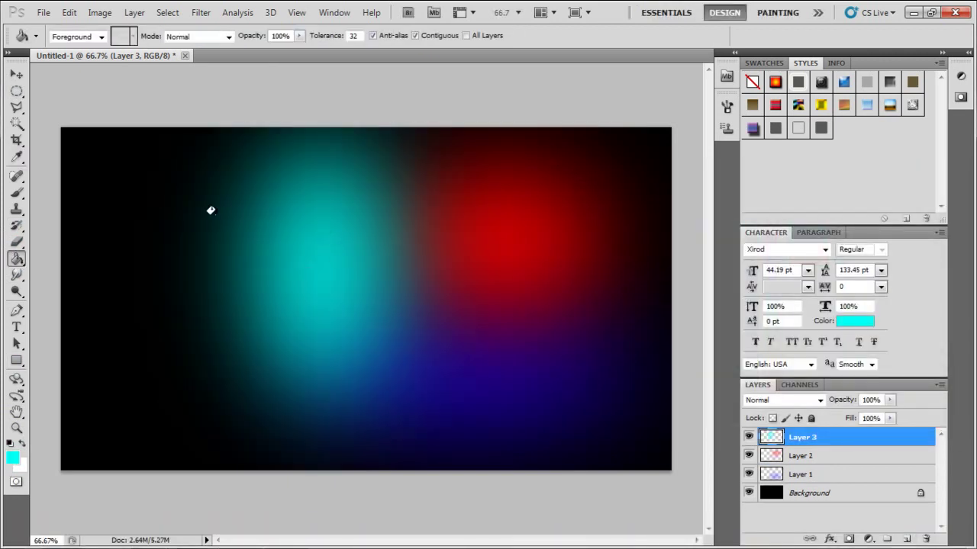
# Step: Add a blurred magenta glow in the lower left
pyautogui.press('m')
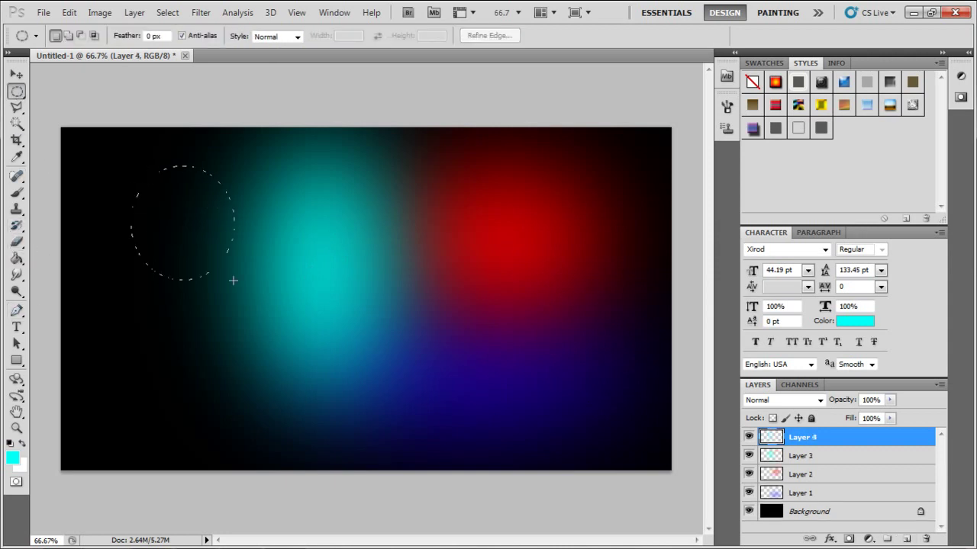
pyautogui.click(17, 259)
pyautogui.click(12, 458)
pyautogui.click(903, 203)
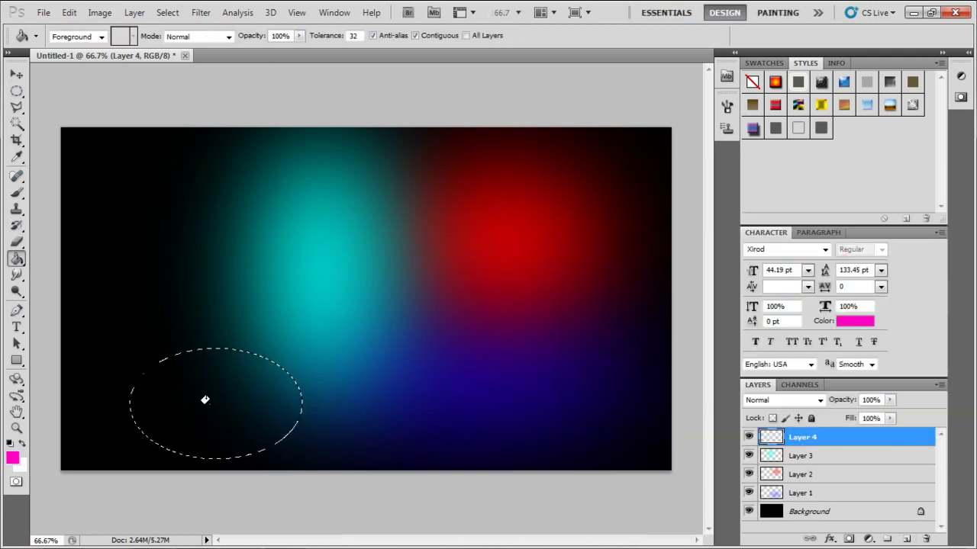
pyautogui.click(203, 399)
pyautogui.hotkey('ctrl', 'd')
pyautogui.hotkey('ctrl', 'f')
# Step: Add a blurred yellow glow on a new layer left of the cyan glow
pyautogui.click(17, 91)
pyautogui.moveTo(120, 224); pyautogui.dragTo(212, 326)
pyautogui.hotkey('ctrl', 'shift', 'alt', 'n')
pyautogui.click(12, 457)
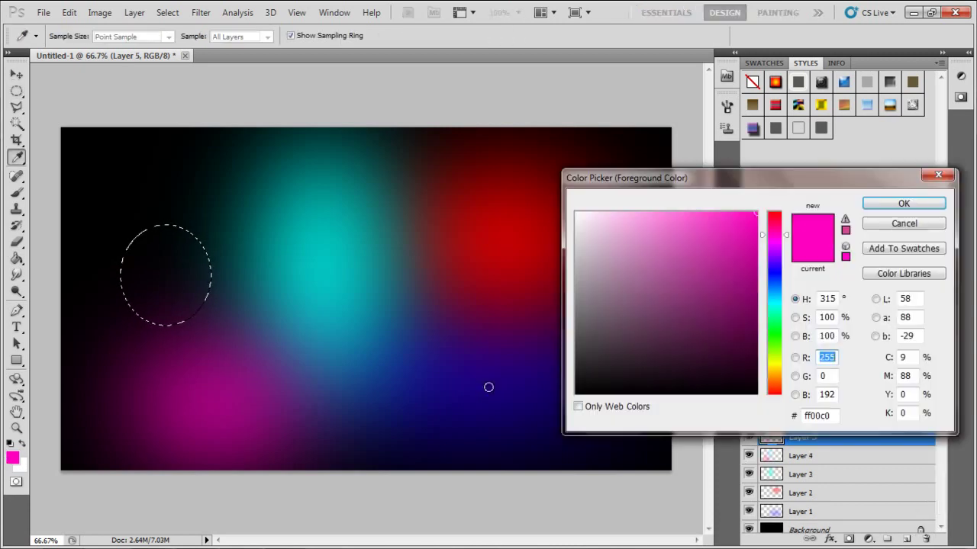
pyautogui.click(773, 358)
pyautogui.click(900, 203)
pyautogui.click(16, 258)
pyautogui.click(163, 272)
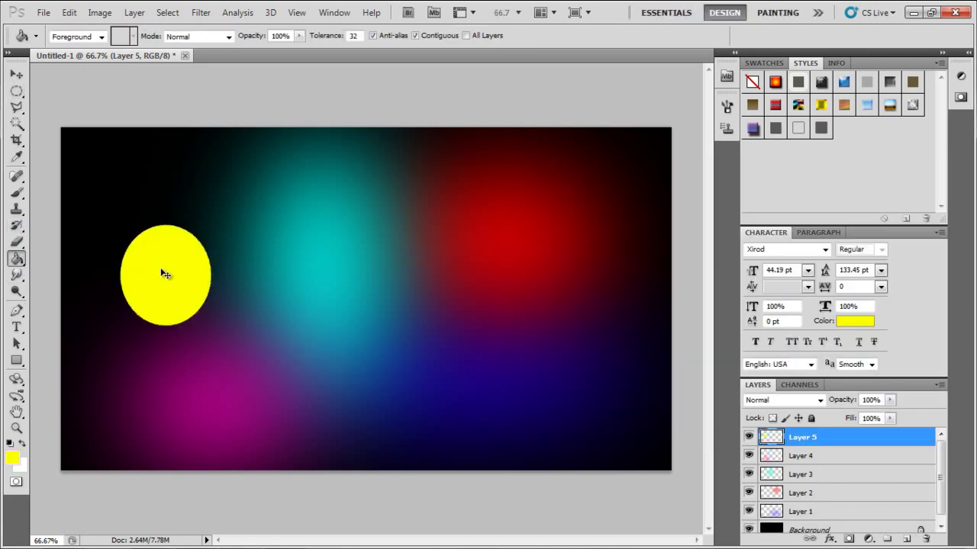
pyautogui.hotkey('ctrl', 'd')
pyautogui.hotkey('ctrl', 'f')
# Step: Open the nebula-wallpaper-blue.jpg image from the Pictures folder
pyautogui.press('v')
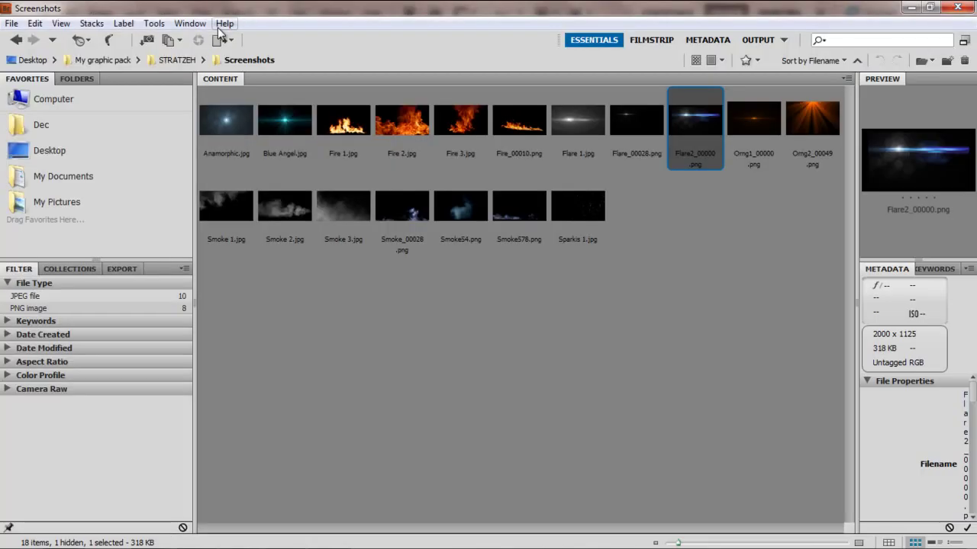
pyautogui.click(144, 195)
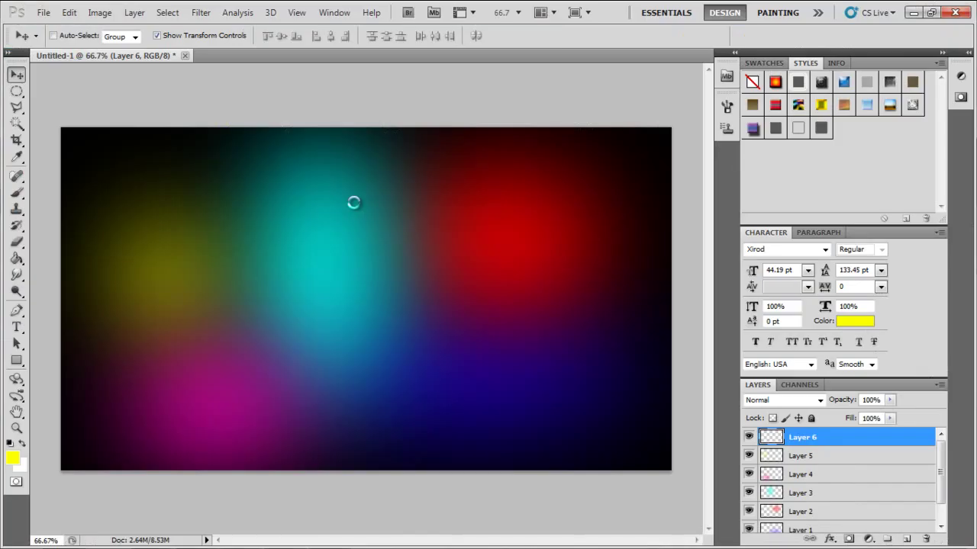
pyautogui.click(68, 12)
# Step: Convert the nebula to black and white and darken it with Brightness/Contrast
pyautogui.click(359, 145)
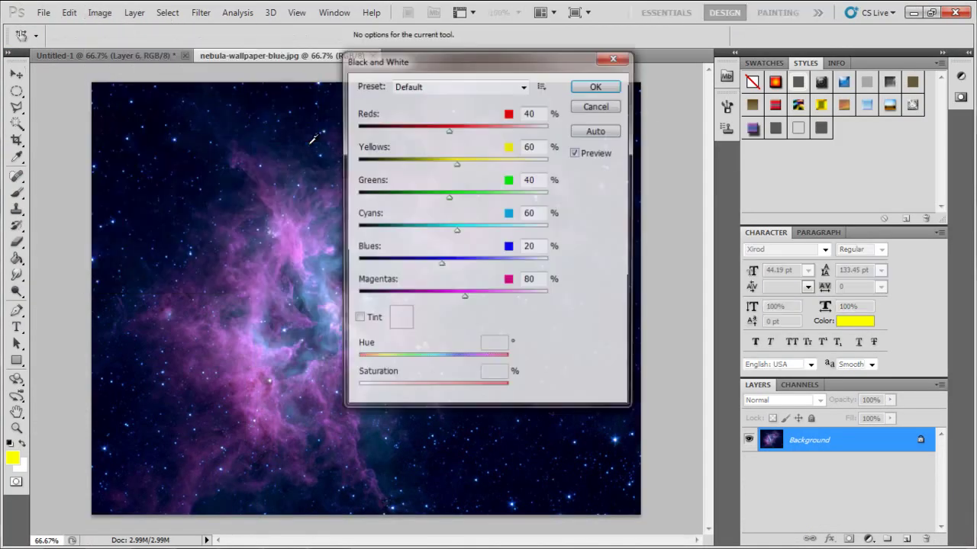
pyautogui.press('Escape')
pyautogui.click(99, 12)
pyautogui.click(359, 146)
pyautogui.click(589, 87)
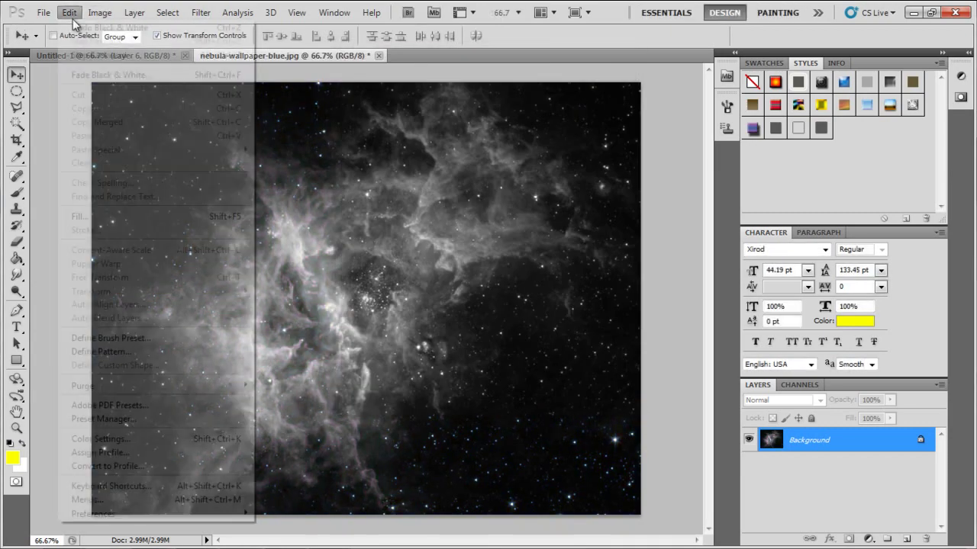
pyautogui.click(99, 12)
pyautogui.click(297, 48)
pyautogui.moveTo(493, 218); pyautogui.dragTo(421, 184)
# Step: Drop the nebula into Untitled-1, scale it to cover the canvas in Overlay mode, discard the original
pyautogui.click(572, 166)
pyautogui.press('v')
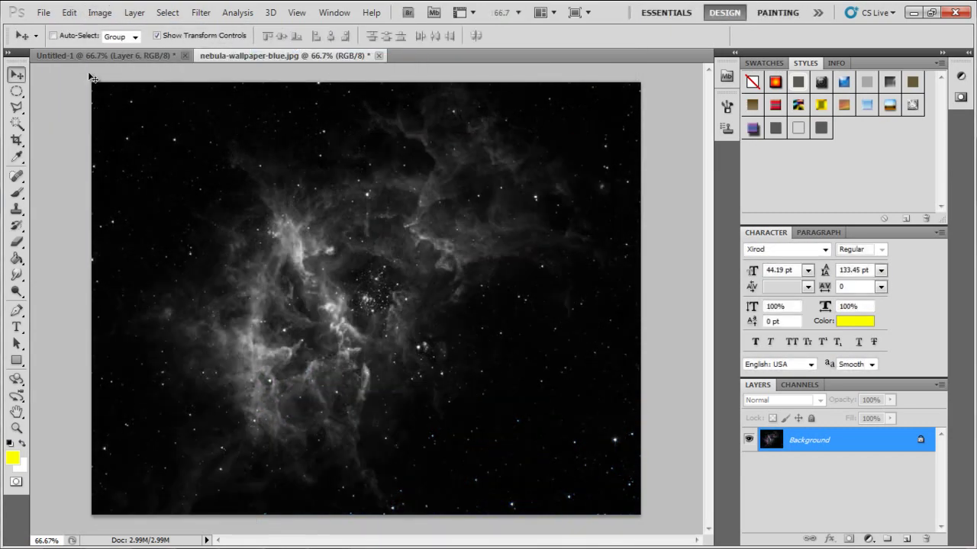
pyautogui.moveTo(330, 225)
pyautogui.mouseDown()
pyautogui.moveTo(117, 60)
pyautogui.moveTo(305, 229)
pyautogui.mouseUp()
pyautogui.hotkey('ctrl', 't')
pyautogui.moveTo(563, 462); pyautogui.dragTo(671, 471)
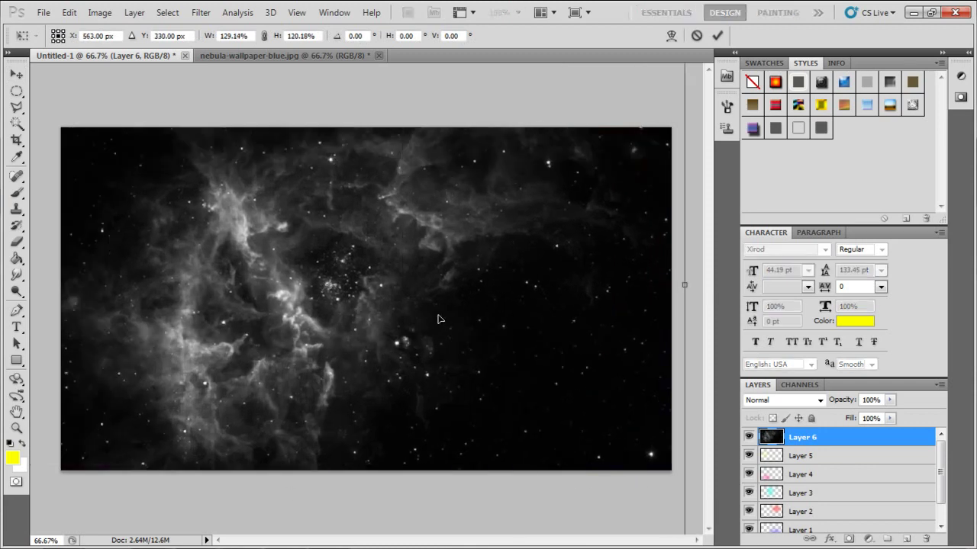
pyautogui.click(779, 400)
pyautogui.click(783, 205)
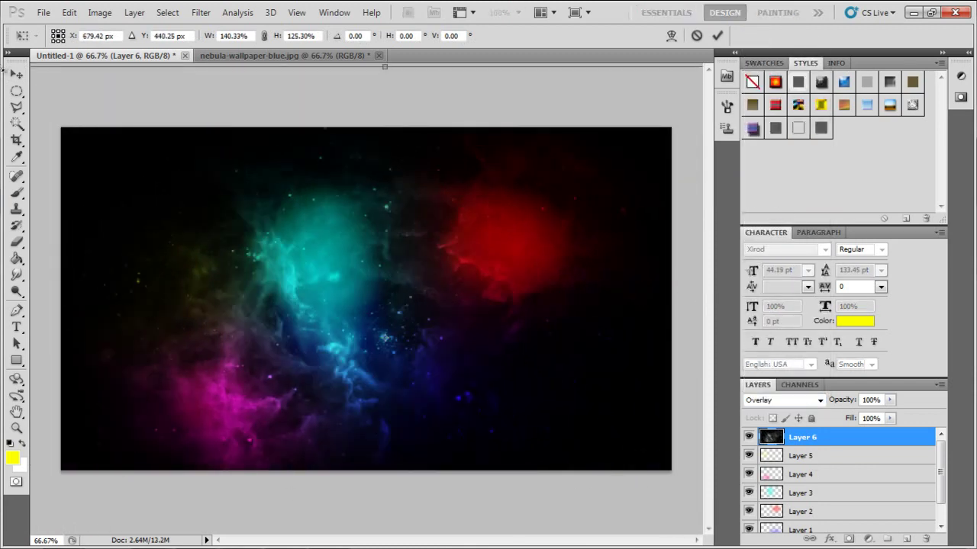
pyautogui.press('Return')
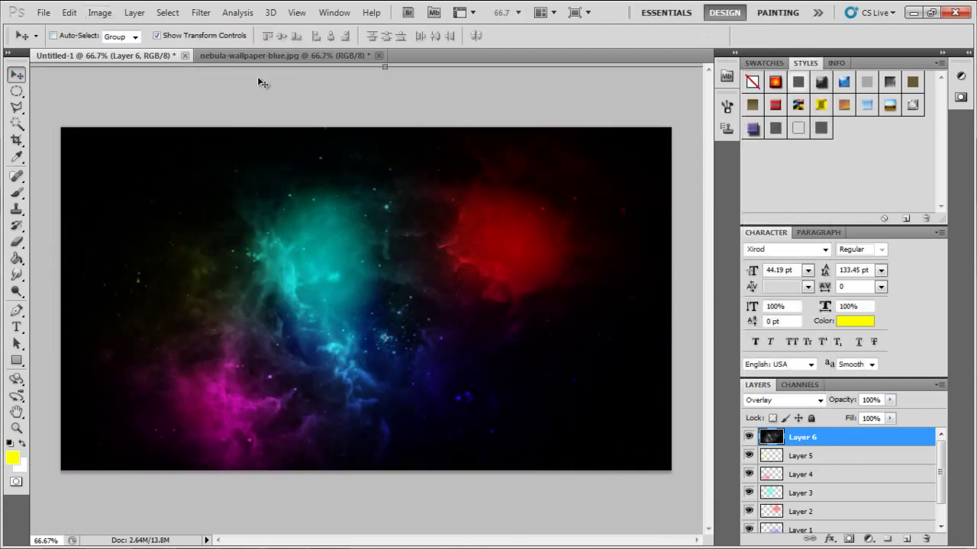
pyautogui.click(378, 54)
pyautogui.click(491, 225)
# Step: Apply a Spherize bulge to the moss circle in the moss lawn photo
pyautogui.click(16, 91)
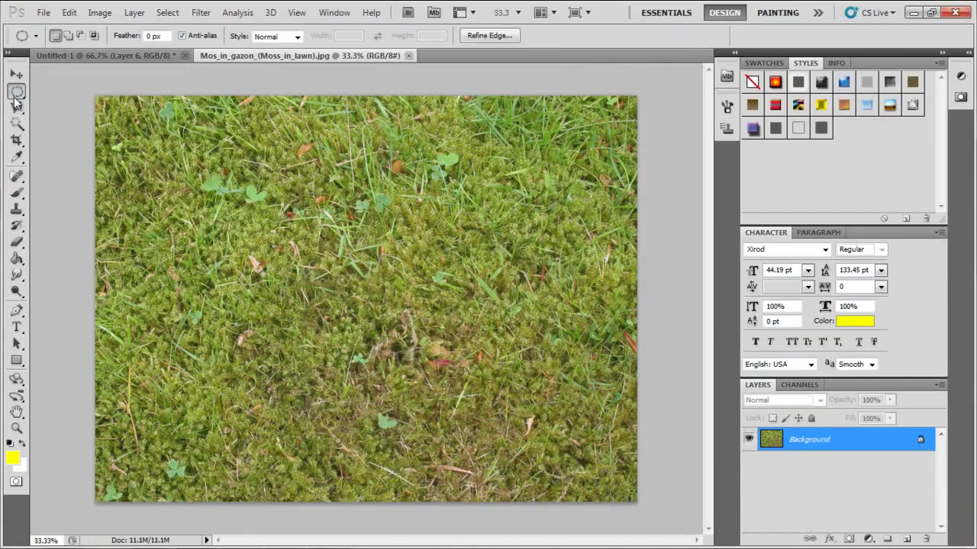
pyautogui.press('v')
pyautogui.click(201, 12)
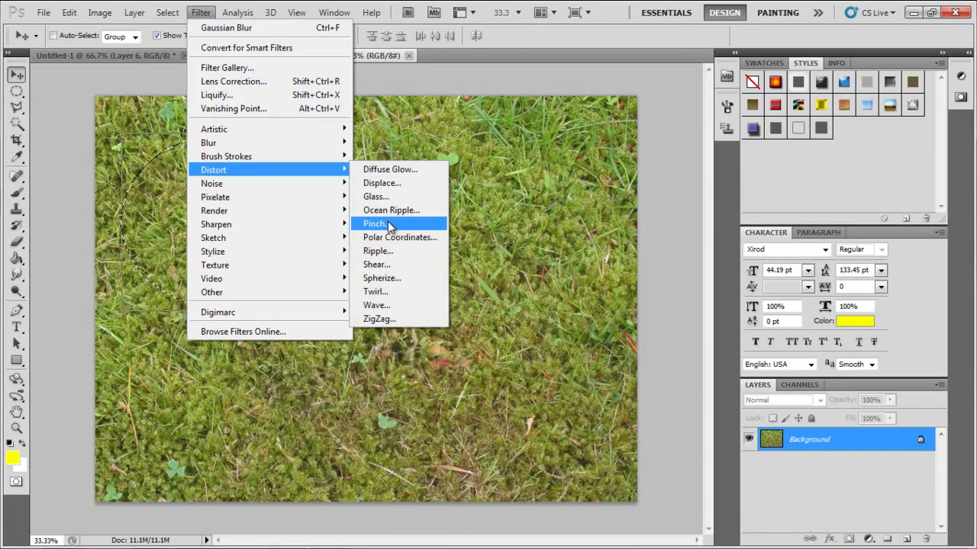
pyautogui.click(413, 295)
pyautogui.click(201, 12)
pyautogui.click(412, 279)
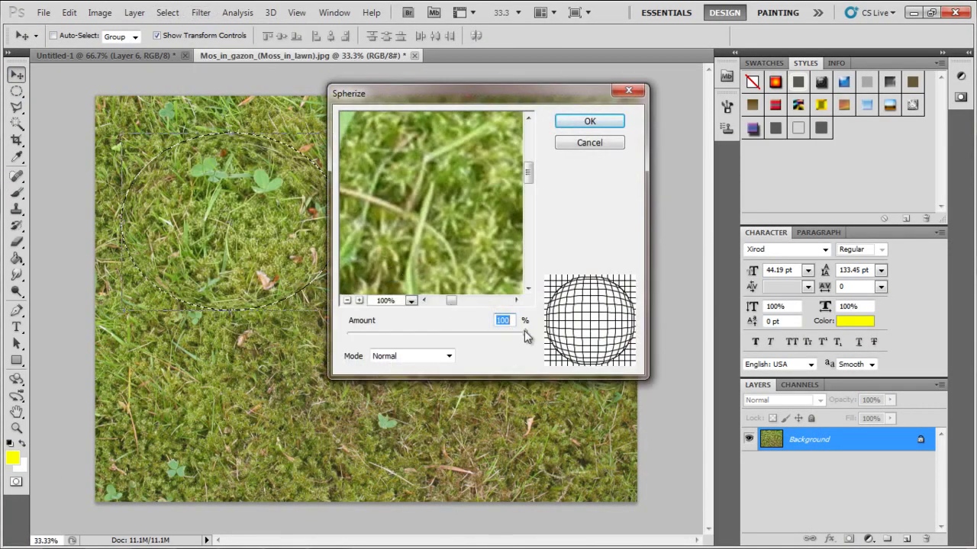
pyautogui.moveTo(523, 334); pyautogui.dragTo(489, 333)
pyautogui.click(590, 121)
# Step: Bring the moss into the nebula document as a small ellipse in the lower right
pyautogui.moveTo(222, 222); pyautogui.dragTo(423, 328)
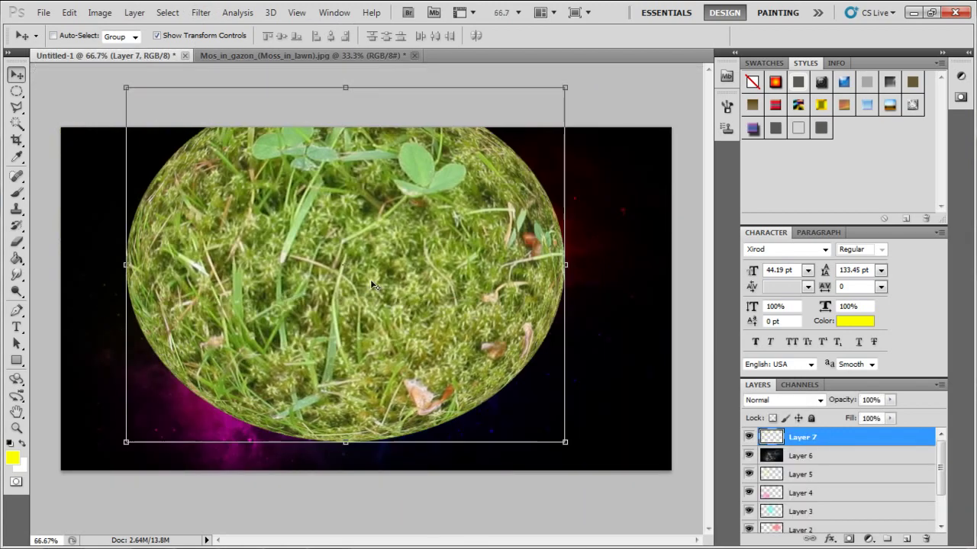
pyautogui.hotkey('ctrl', 't')
pyautogui.moveTo(276, 217); pyautogui.dragTo(174, 186)
pyautogui.moveTo(305, 252); pyautogui.dragTo(544, 336)
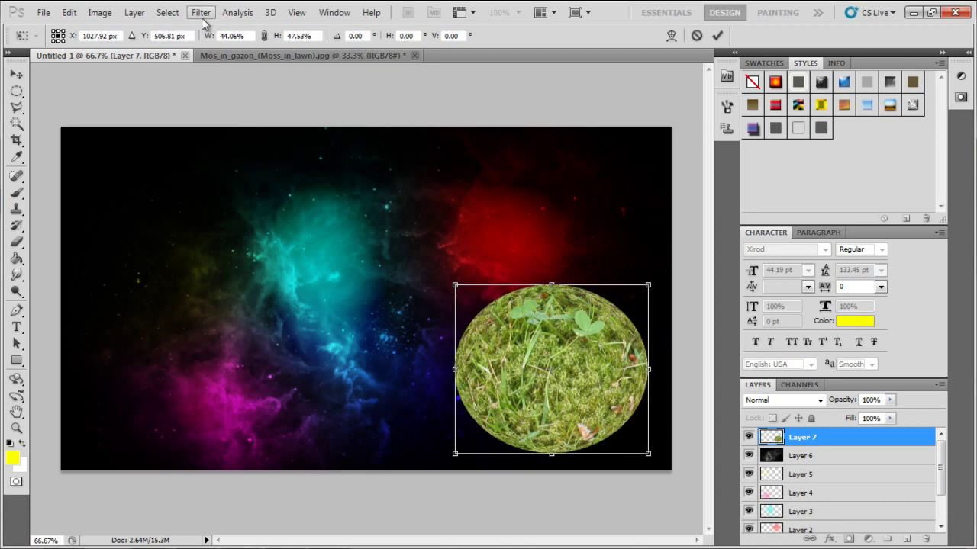
pyautogui.click(15, 75)
pyautogui.press('Return')
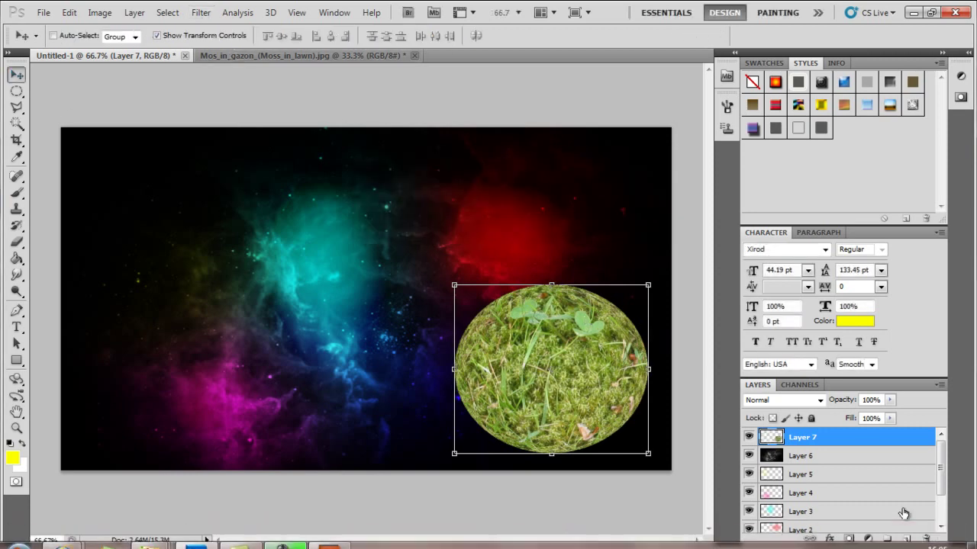
# Step: On a new layer, fill the moss ellipse's shape with black and Gaussian-blur it
pyautogui.click(906, 539)
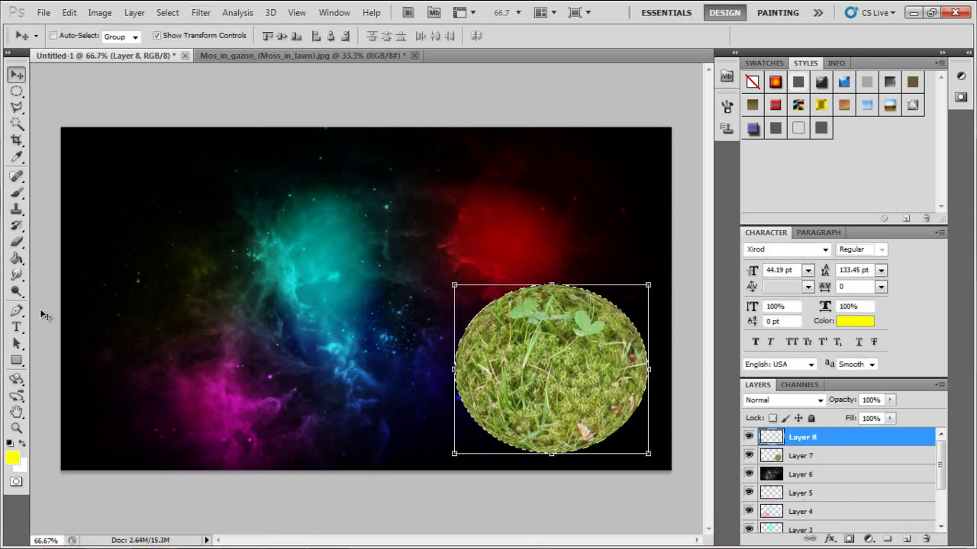
pyautogui.click(13, 458)
pyautogui.click(577, 397)
pyautogui.click(903, 201)
pyautogui.click(16, 258)
pyautogui.click(551, 369)
pyautogui.click(201, 12)
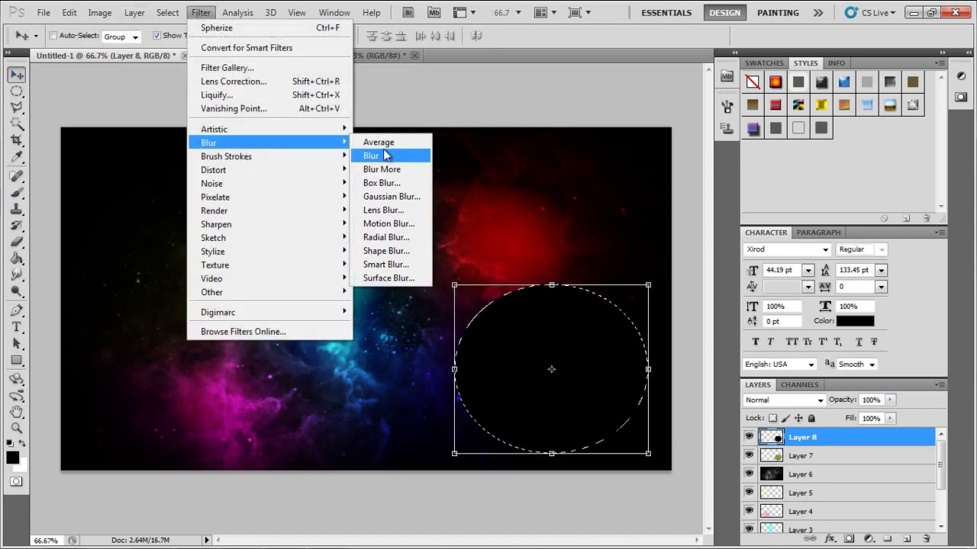
pyautogui.click(392, 196)
pyautogui.moveTo(619, 300); pyautogui.dragTo(593, 303)
pyautogui.press('Return')
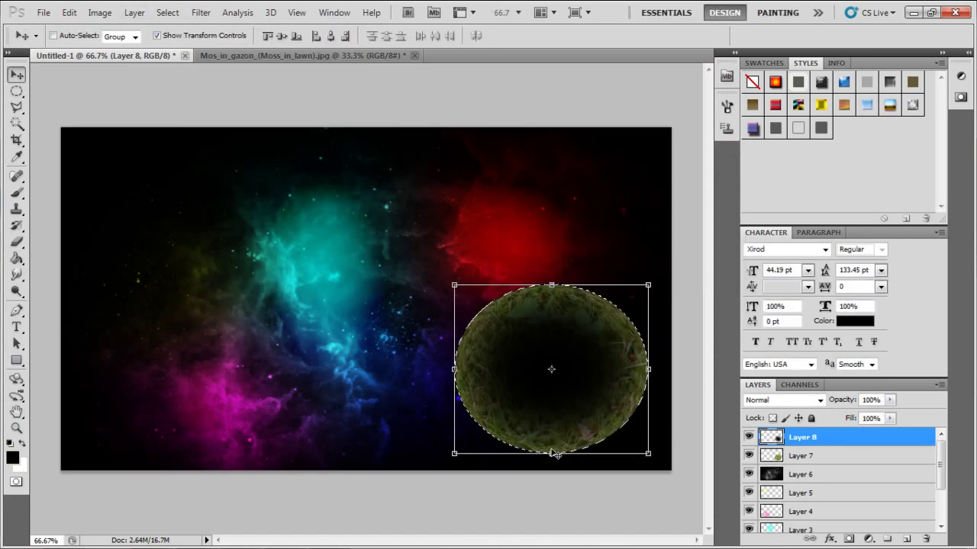
# Step: Cancel the shadow resize, undo the blur, and reapply a stronger Gaussian Blur
pyautogui.hotkey('ctrl', 't')
pyautogui.moveTo(648, 453); pyautogui.dragTo(676, 468)
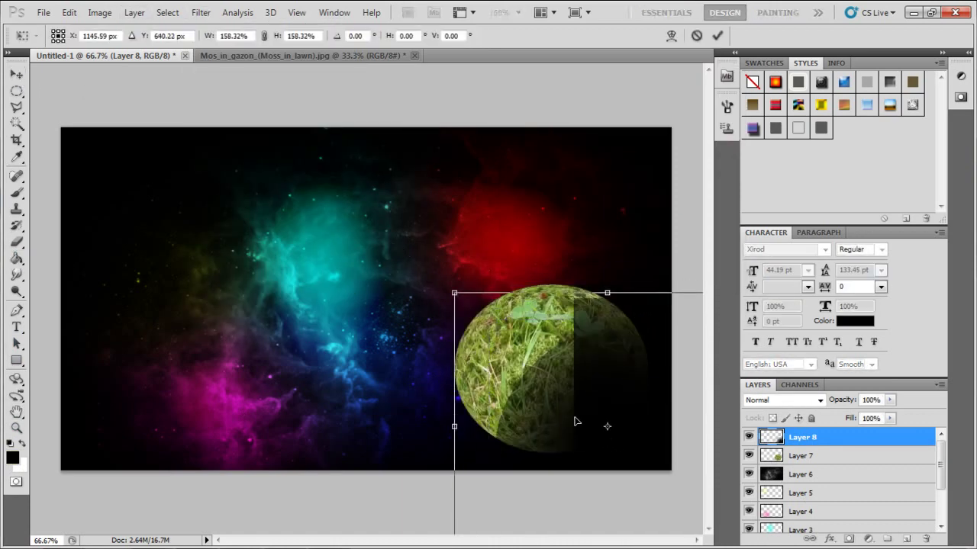
pyautogui.press('Escape')
pyautogui.hotkey('ctrl', 'z')
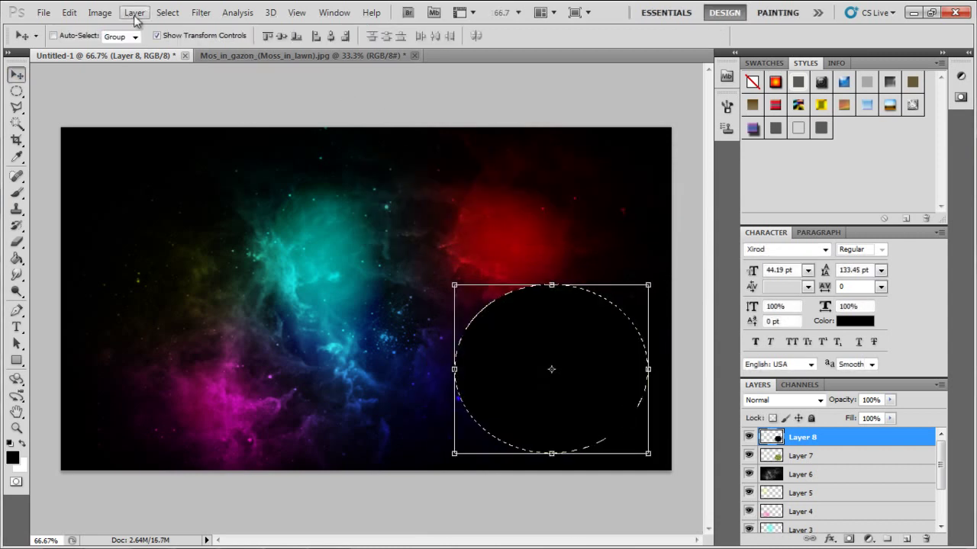
pyautogui.click(200, 12)
pyautogui.click(386, 211)
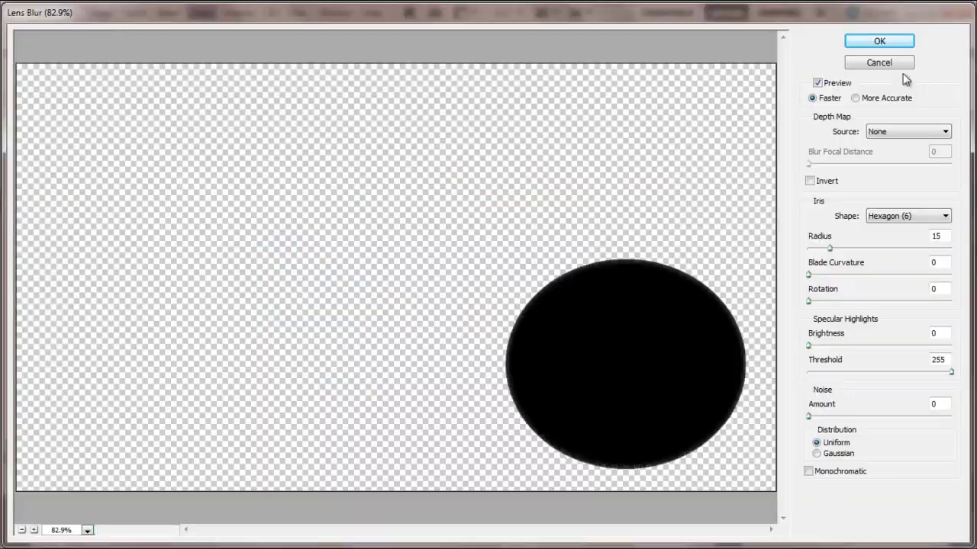
pyautogui.click(878, 58)
pyautogui.click(200, 12)
pyautogui.click(389, 197)
pyautogui.press('Return')
# Step: Enlarge and offset the black shadow so only a crescent of the planet stays lit
pyautogui.press('v')
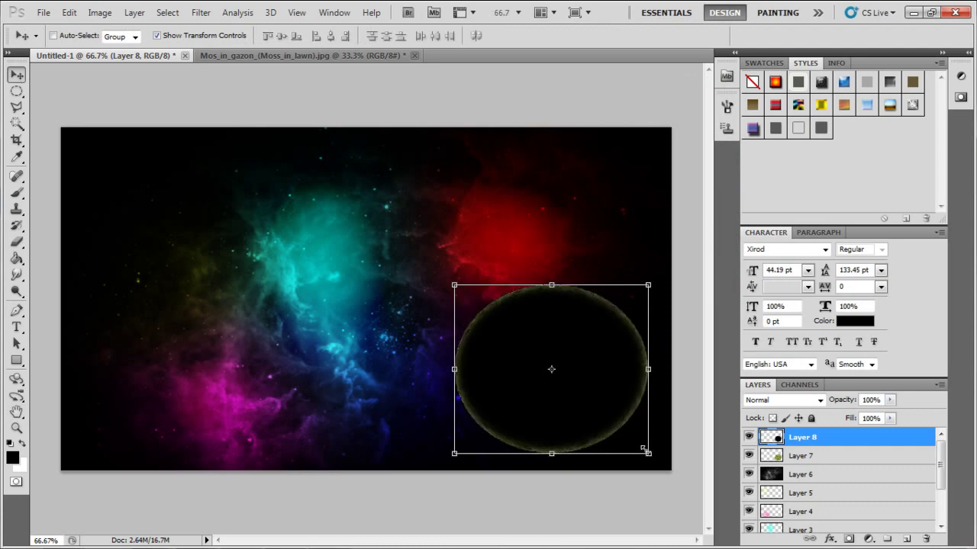
pyautogui.moveTo(643, 448); pyautogui.dragTo(695, 522)
pyautogui.press('Return')
pyautogui.doubleClick(800, 456)
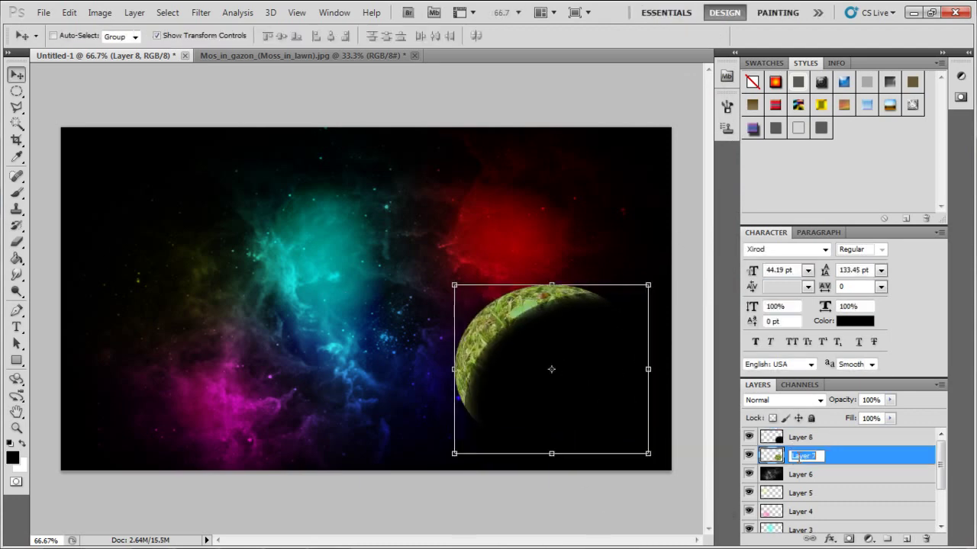
pyautogui.doubleClick(877, 456)
# Step: Add a large cyan Outer Glow to the moss planet
pyautogui.click(597, 149)
pyautogui.click(722, 153)
pyautogui.click(901, 203)
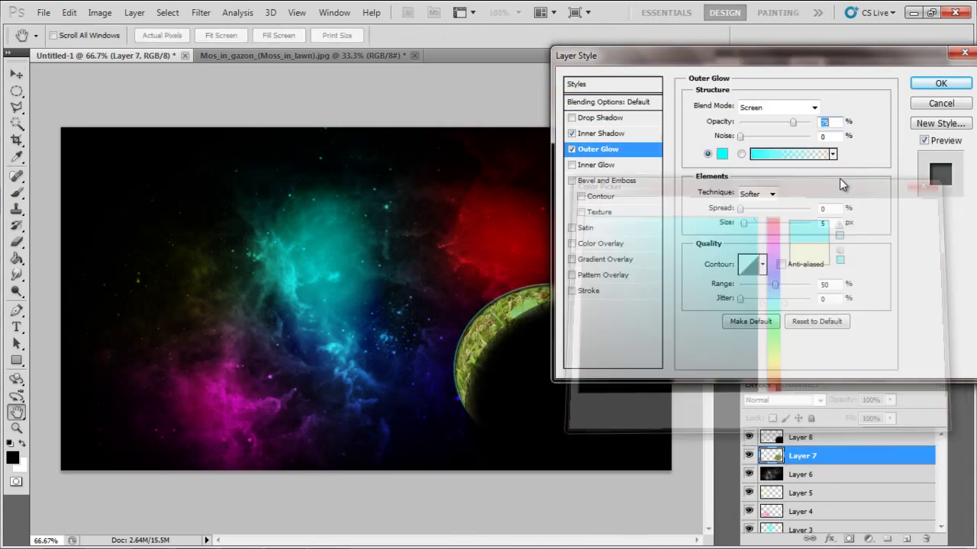
pyautogui.moveTo(766, 215); pyautogui.dragTo(762, 214)
pyautogui.click(765, 223)
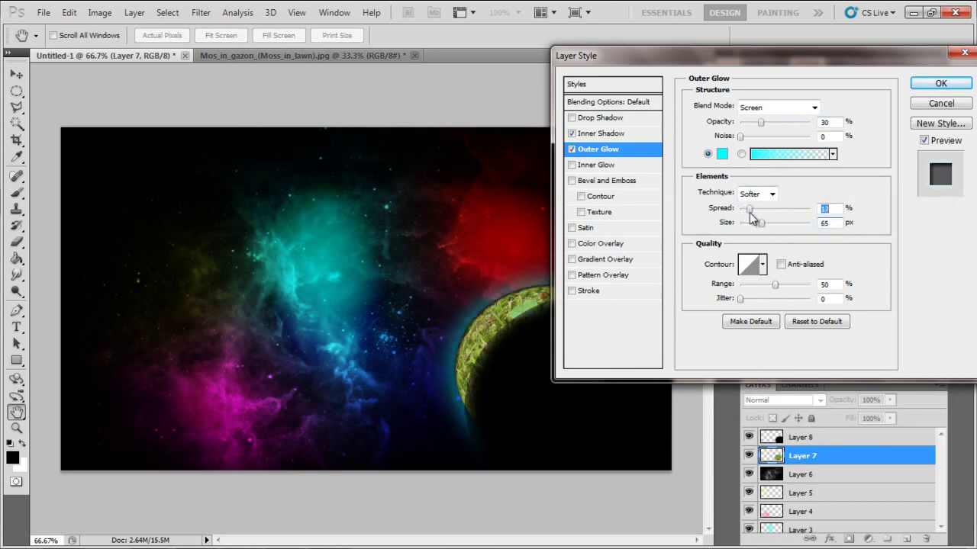
pyautogui.click(927, 85)
# Step: Replace the Inner Shadow with a blue Inner Glow at 100% opacity
pyautogui.doubleClick(773, 463)
pyautogui.click(572, 133)
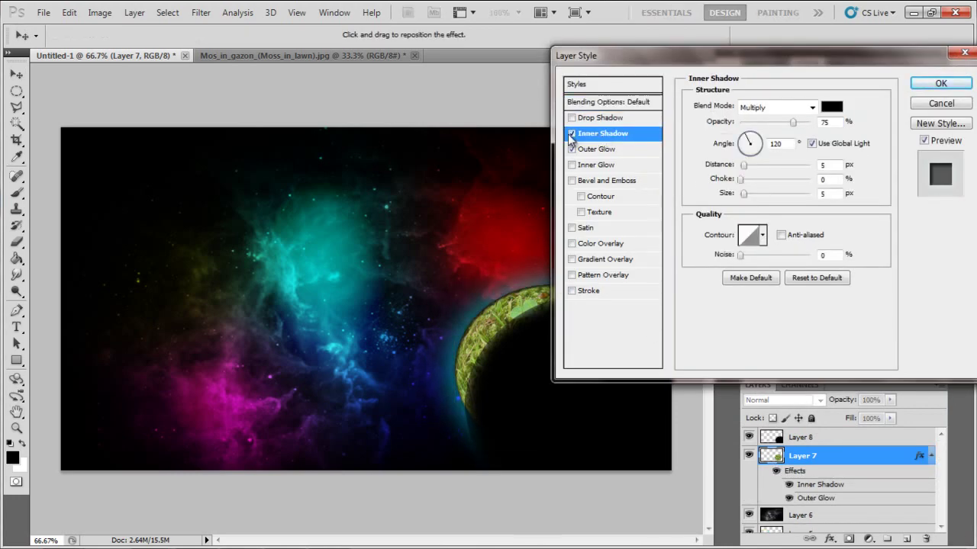
pyautogui.click(597, 165)
pyautogui.click(722, 153)
pyautogui.click(757, 212)
pyautogui.click(920, 200)
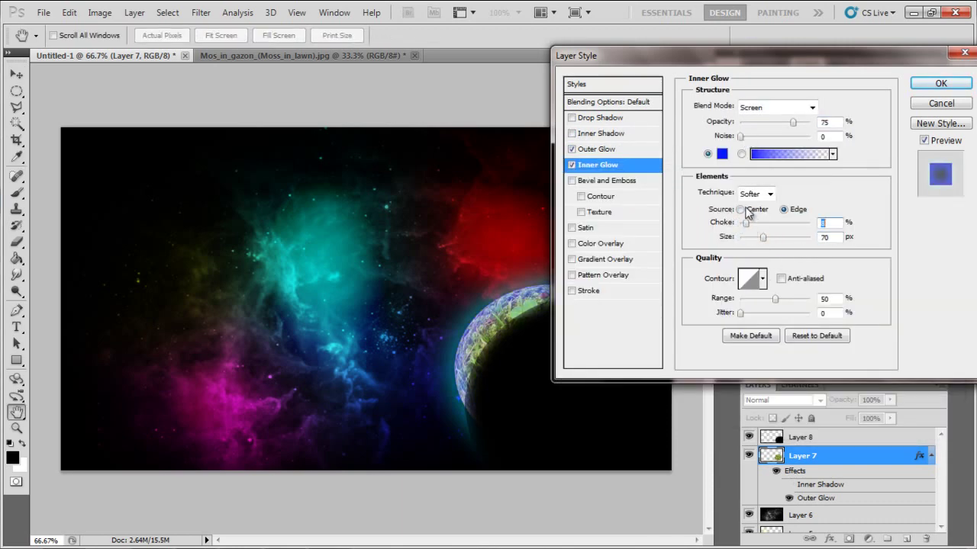
pyautogui.moveTo(813, 127); pyautogui.dragTo(818, 124)
pyautogui.click(776, 107)
pyautogui.click(781, 127)
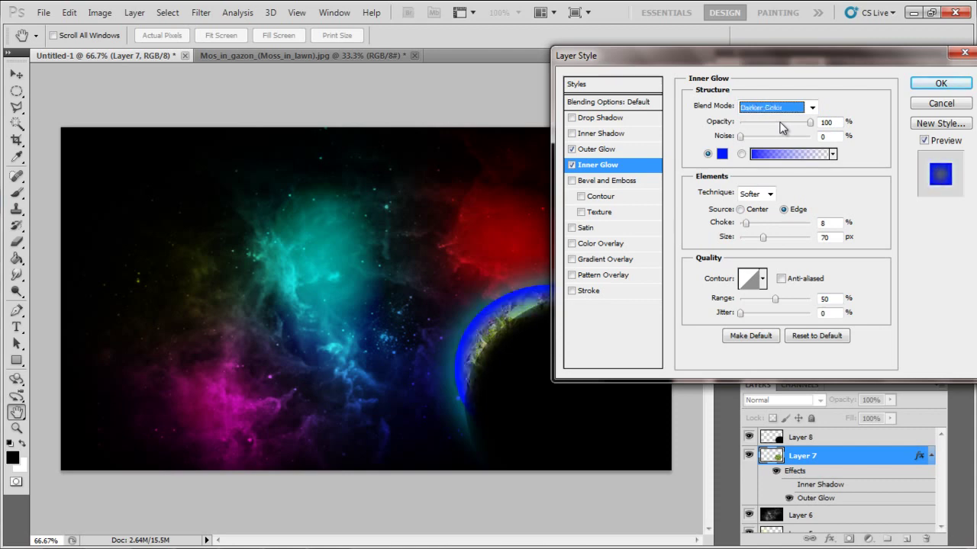
pyautogui.click(927, 84)
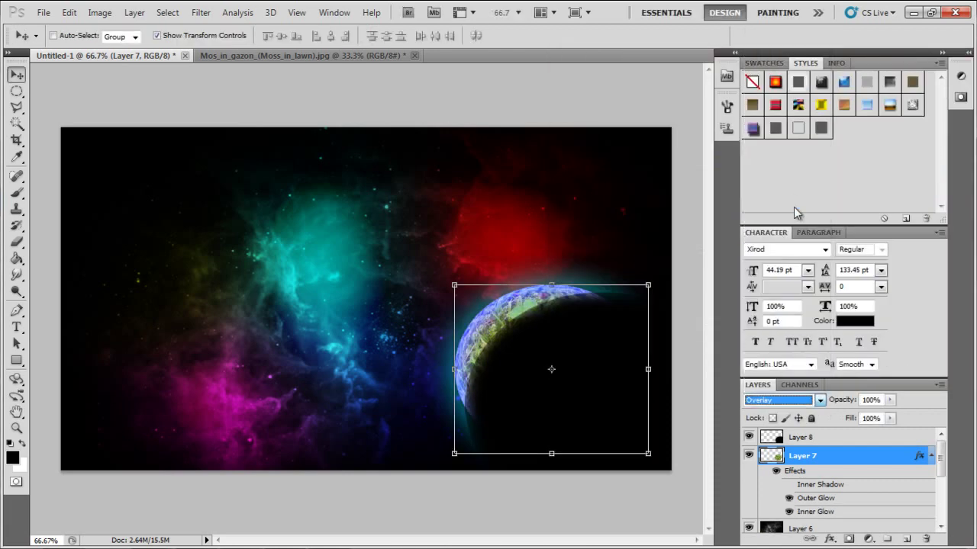
# Step: Shift and resize the old shadow layer over the moss planet
pyautogui.press('Down')
pyautogui.press('Down')
pyautogui.press('Down')
pyautogui.press('Down')
pyautogui.press('Down')
pyautogui.press('Down')
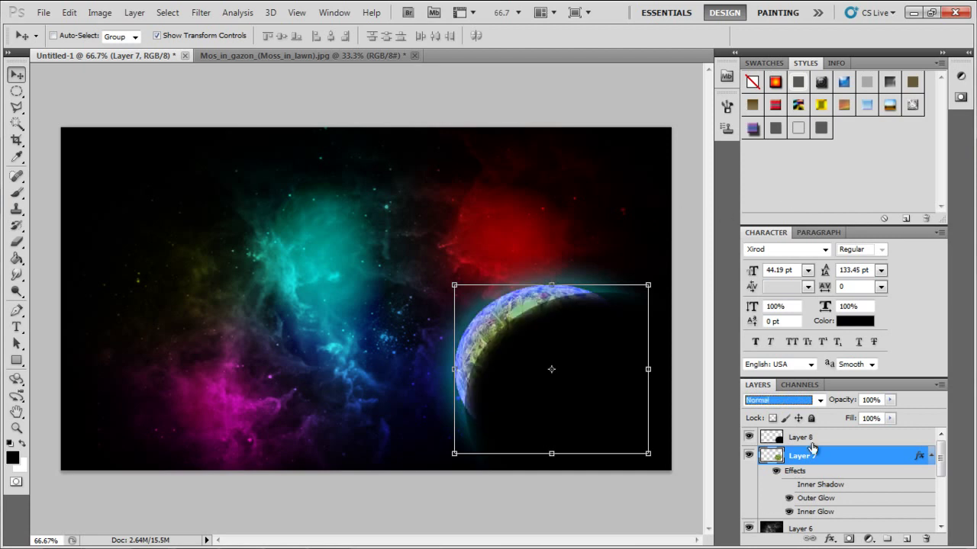
pyautogui.click(801, 437)
pyautogui.hotkey('ctrl', 't')
pyautogui.moveTo(535, 410); pyautogui.dragTo(502, 438)
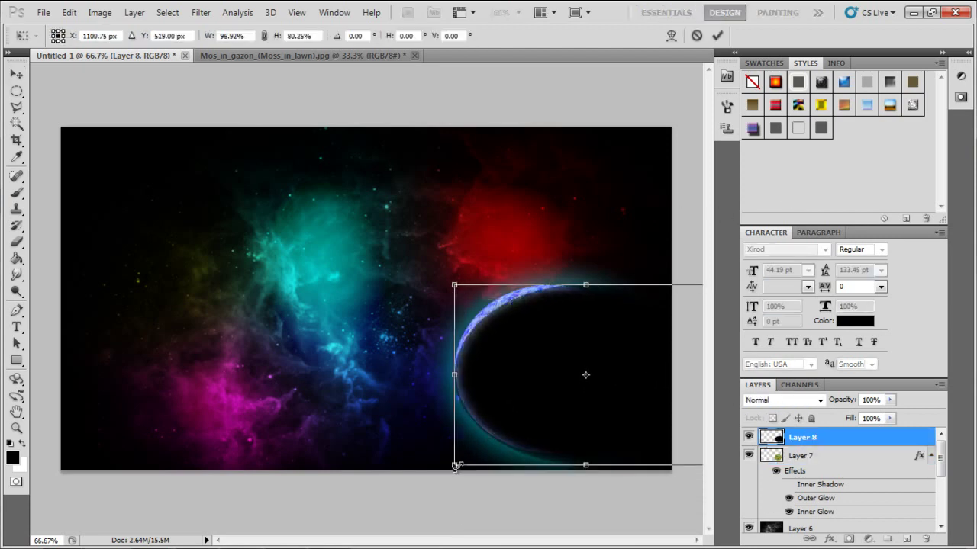
pyautogui.press('Return')
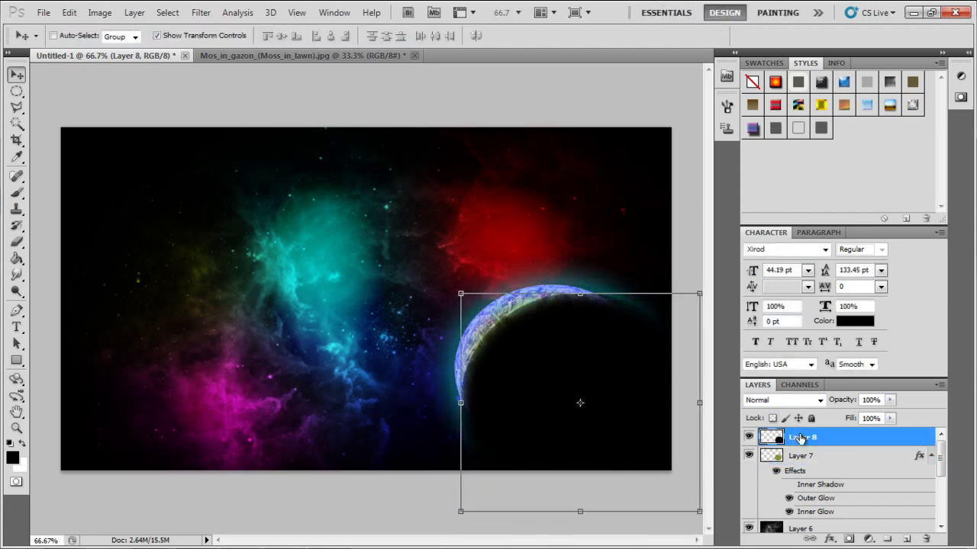
# Step: Delete the old shadow and fill a new layer with black in the moss planet's shape
pyautogui.press('Delete')
pyautogui.hotkey('ctrl', 'shift', 'alt', 'n')
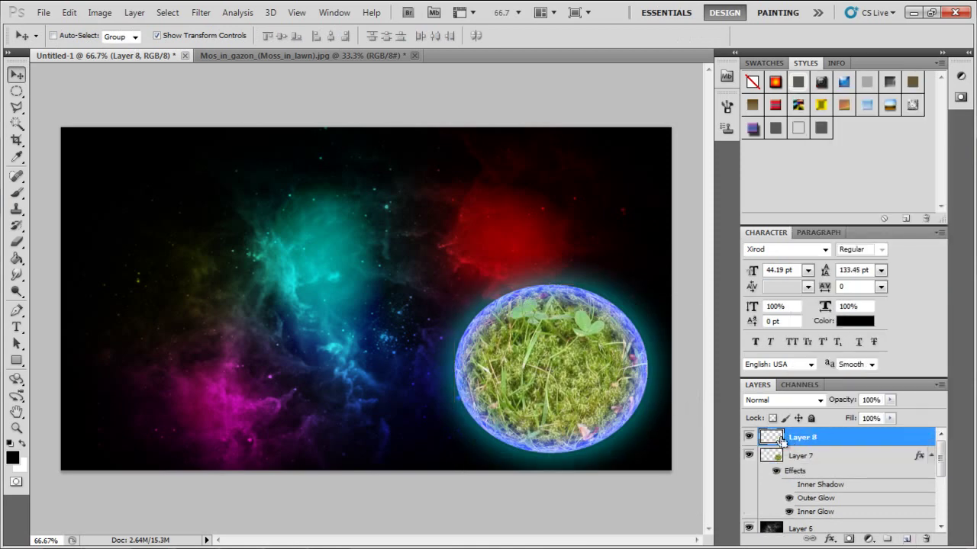
pyautogui.press('m')
pyautogui.keyDown('ctrl'); pyautogui.click(768, 437); pyautogui.keyUp('ctrl')
pyautogui.press('Return')
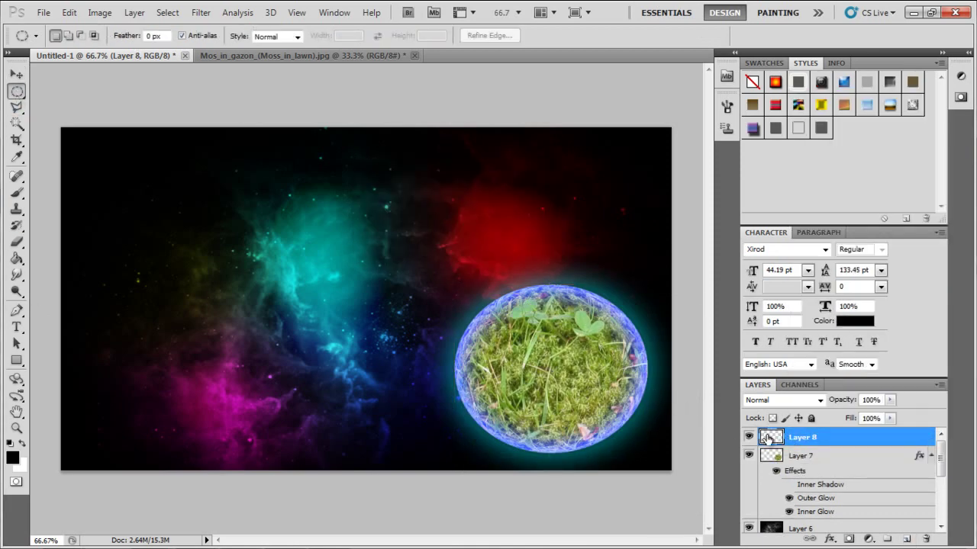
pyautogui.click(769, 457)
pyautogui.keyDown('ctrl'); pyautogui.click(769, 458); pyautogui.keyUp('ctrl')
pyautogui.press('g')
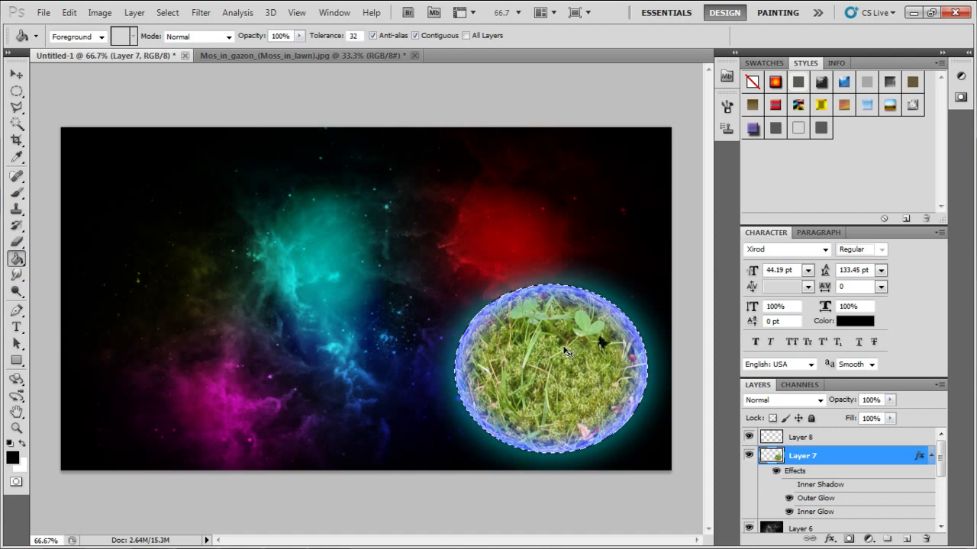
pyautogui.hotkey('alt', ']')
pyautogui.hotkey('alt', 'BackSpace')
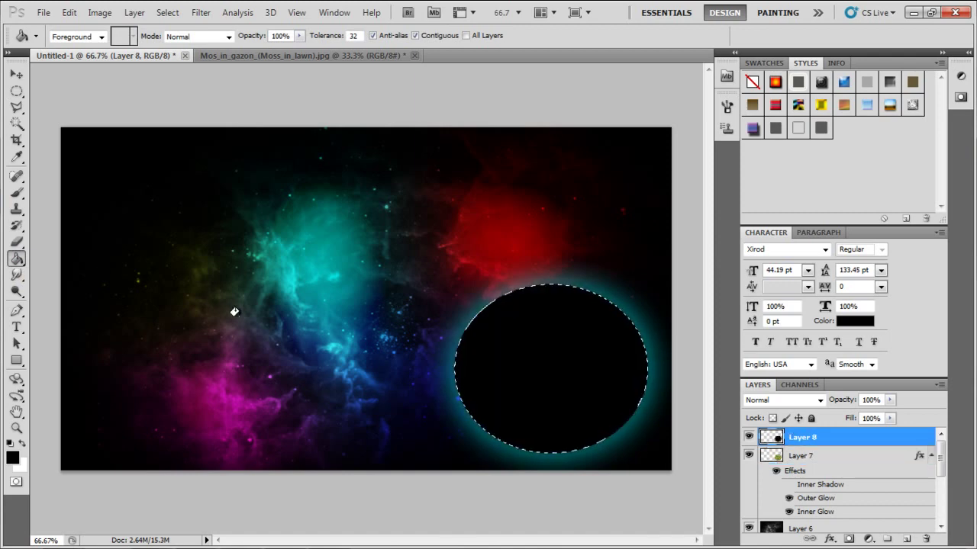
pyautogui.hotkey('ctrl', 'd')
# Step: Apply a Gaussian Blur of about 41.9 px to the black shadow
pyautogui.press('v')
pyautogui.click(201, 12)
pyautogui.click(396, 278)
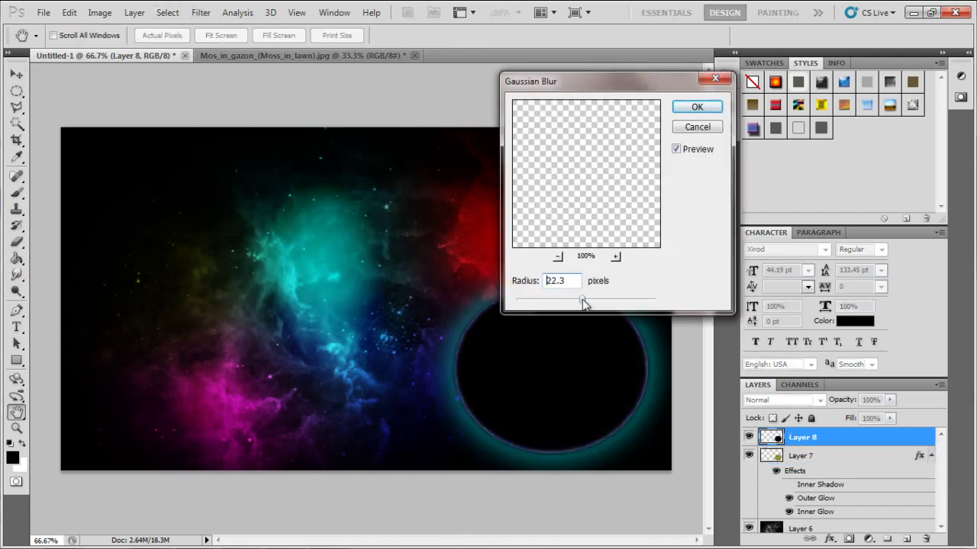
pyautogui.moveTo(585, 302); pyautogui.dragTo(603, 301)
pyautogui.click(696, 107)
# Step: Keep the shadow at Normal blending, enlarging it toward the top-left and nudging it into place
pyautogui.click(819, 400)
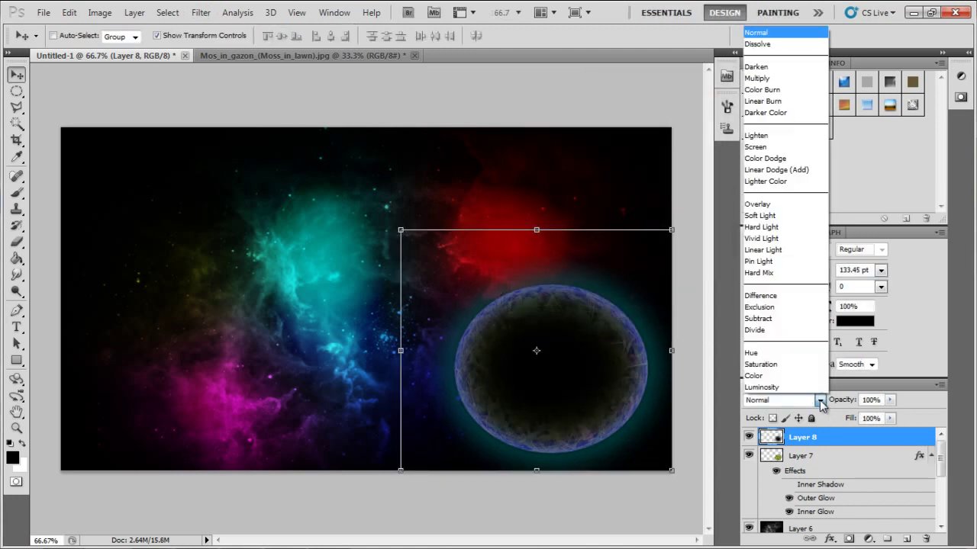
pyautogui.press('Down')
pyautogui.press('Down')
pyautogui.press('Up')
pyautogui.press('Up')
pyautogui.moveTo(400, 230)
pyautogui.mouseDown()
pyautogui.moveTo(410, 239)
pyautogui.moveTo(323, 181)
pyautogui.moveTo(330, 171)
pyautogui.mouseUp()
pyautogui.click(820, 399)
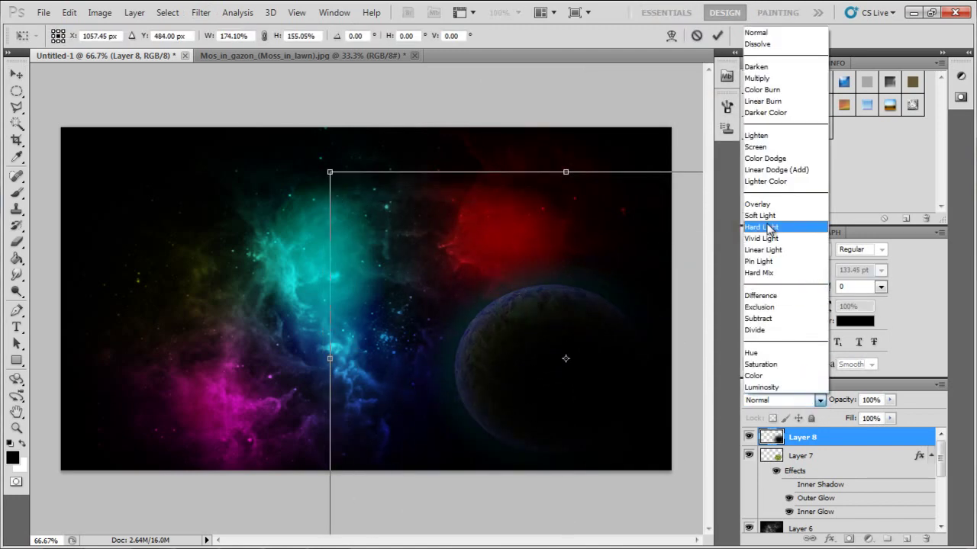
pyautogui.click(770, 227)
pyautogui.moveTo(543, 355); pyautogui.dragTo(537, 351)
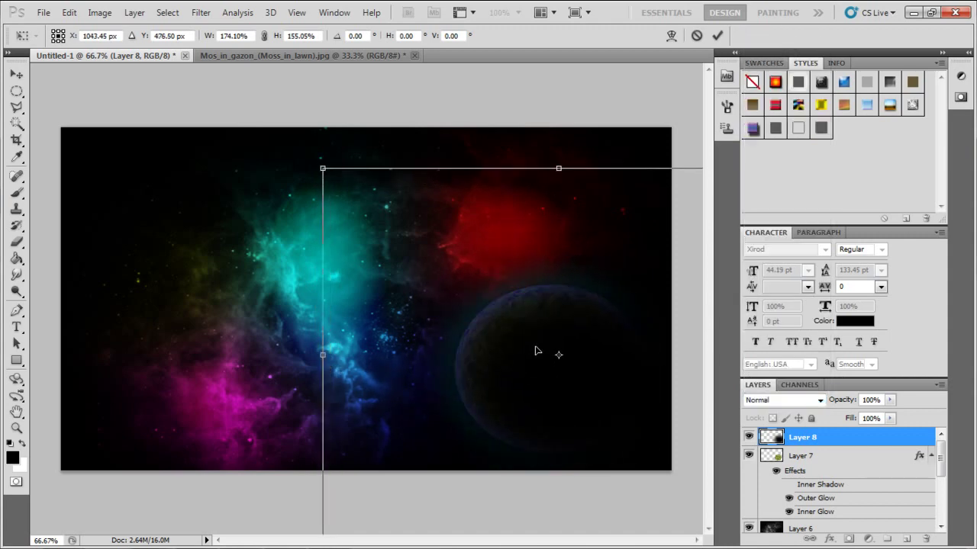
pyautogui.press('Return')
# Step: Pick an eraser brush tip and erase along the planet's upper edge
pyautogui.click(17, 243)
pyautogui.click(61, 35)
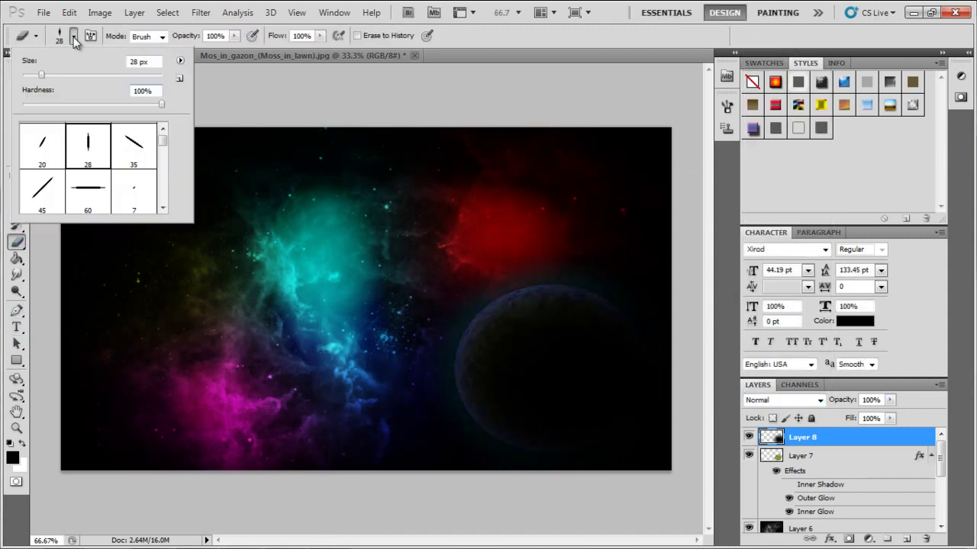
pyautogui.click(398, 102)
pyautogui.press('F5')
pyautogui.click(403, 137)
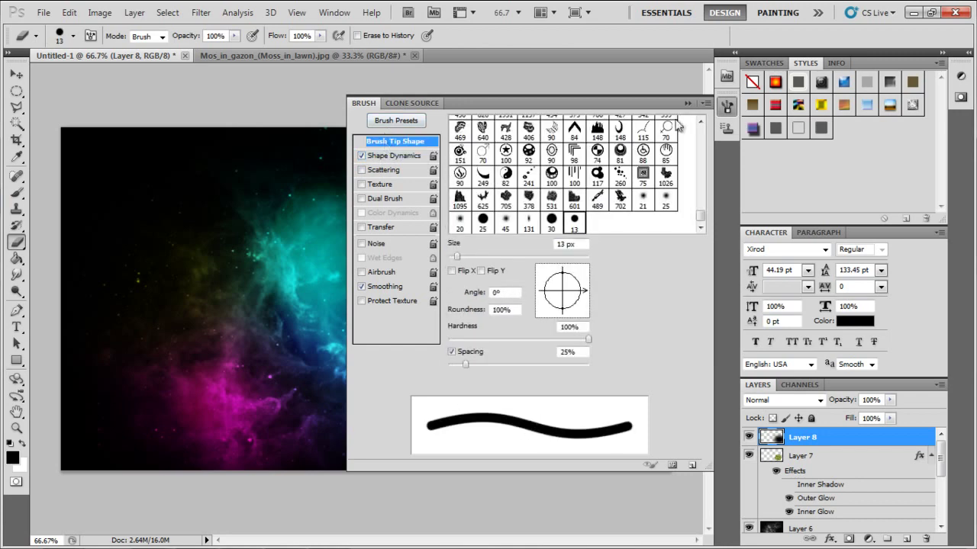
pyautogui.press('F5')
pyautogui.click(61, 36)
pyautogui.press('Return')
pyautogui.moveTo(617, 307); pyautogui.dragTo(529, 287)
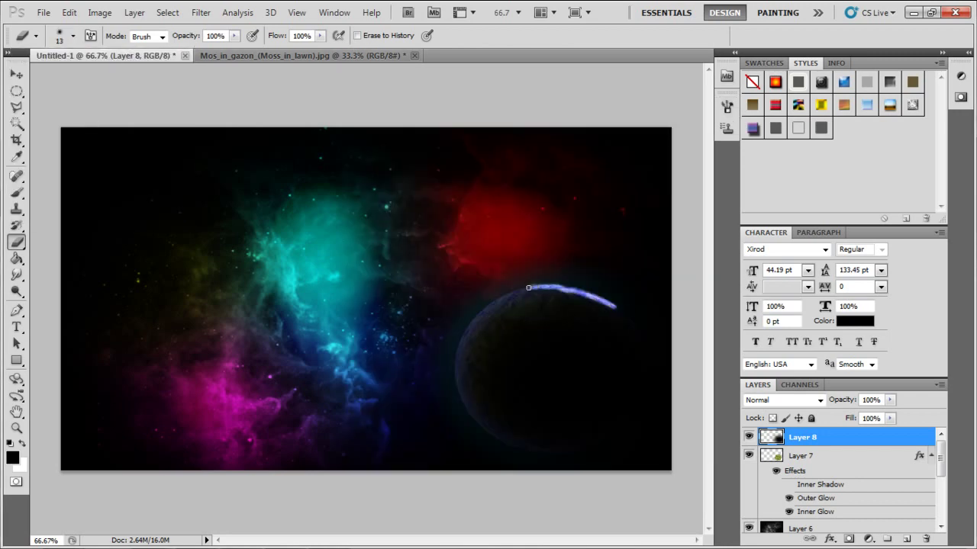
# Step: Set Layer 8 to Vivid Light and reposition it over the planet
pyautogui.click(820, 400)
pyautogui.click(770, 202)
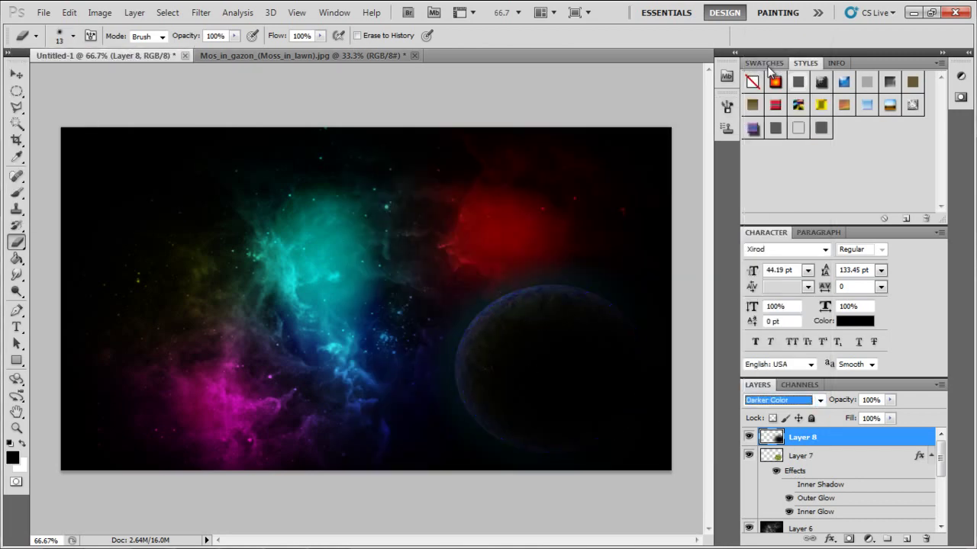
pyautogui.press('Down')
pyautogui.press('Down')
pyautogui.press('Down')
pyautogui.hotkey('ctrl', 't')
pyautogui.moveTo(628, 375); pyautogui.dragTo(593, 353)
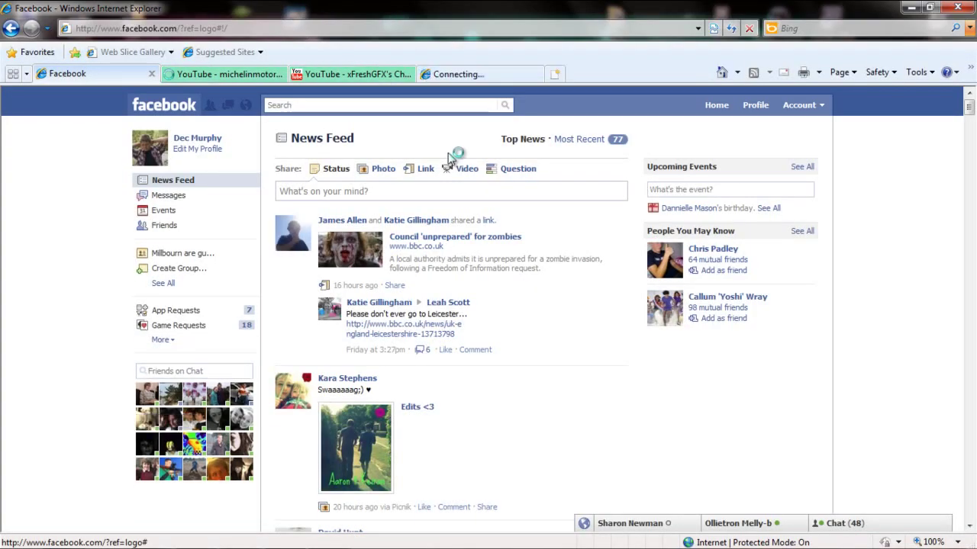
# Step: Search Google Images for 'shooting star' and save the first result at full size
pyautogui.write('shooting s')
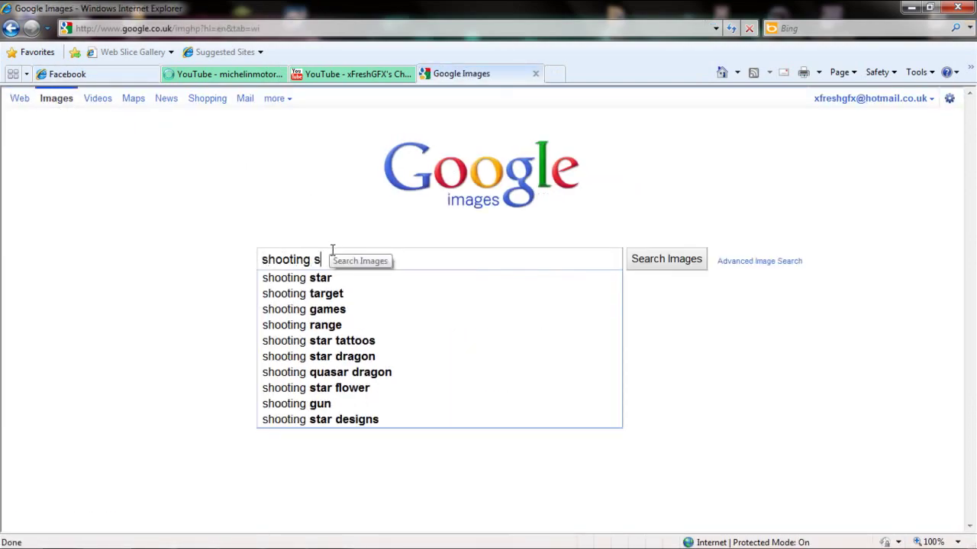
pyautogui.write('tar')
pyautogui.press('Return')
pyautogui.scroll(-3, 366, 348)
pyautogui.scroll(-3, 365, 348)
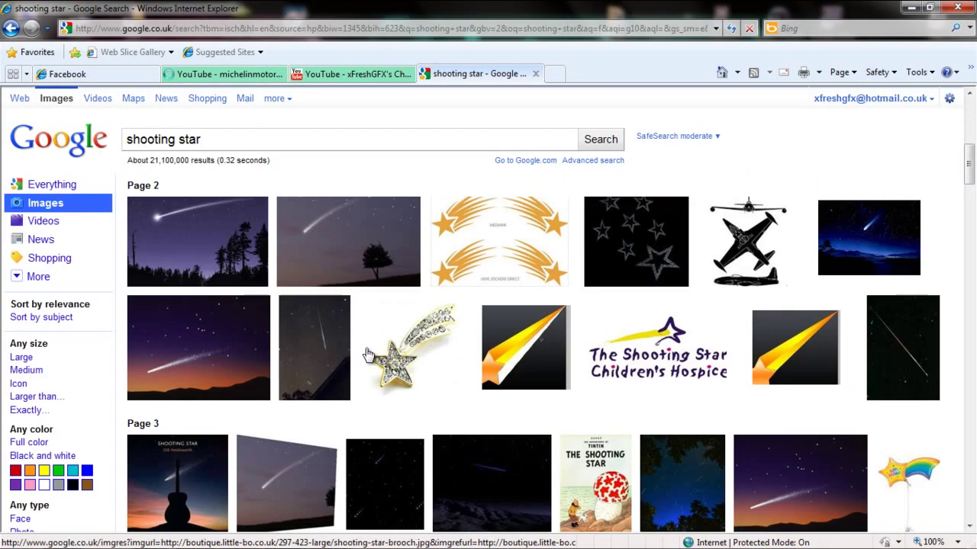
pyautogui.scroll(6, 365, 348)
pyautogui.click(236, 277)
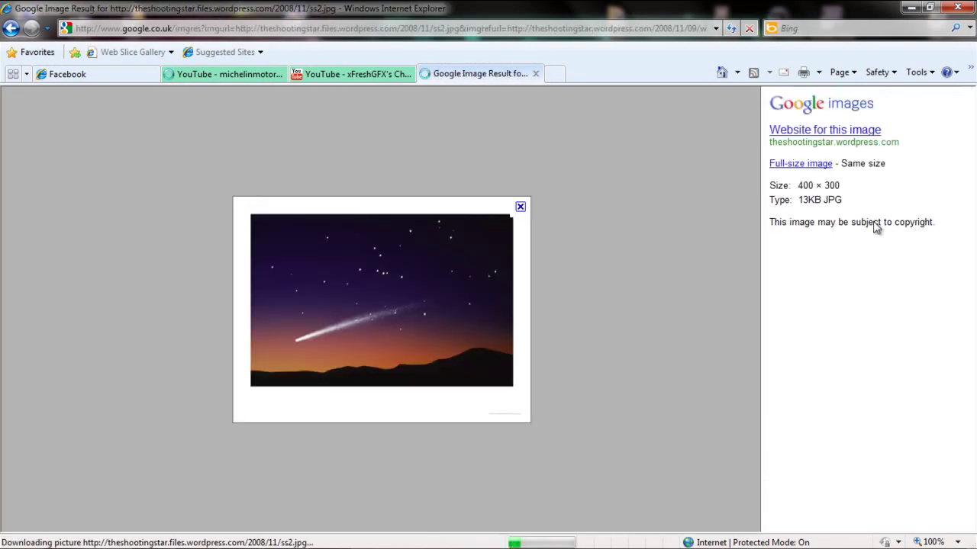
pyautogui.click(803, 164)
pyautogui.hotkey('ctrl', 's')
pyautogui.click(366, 336)
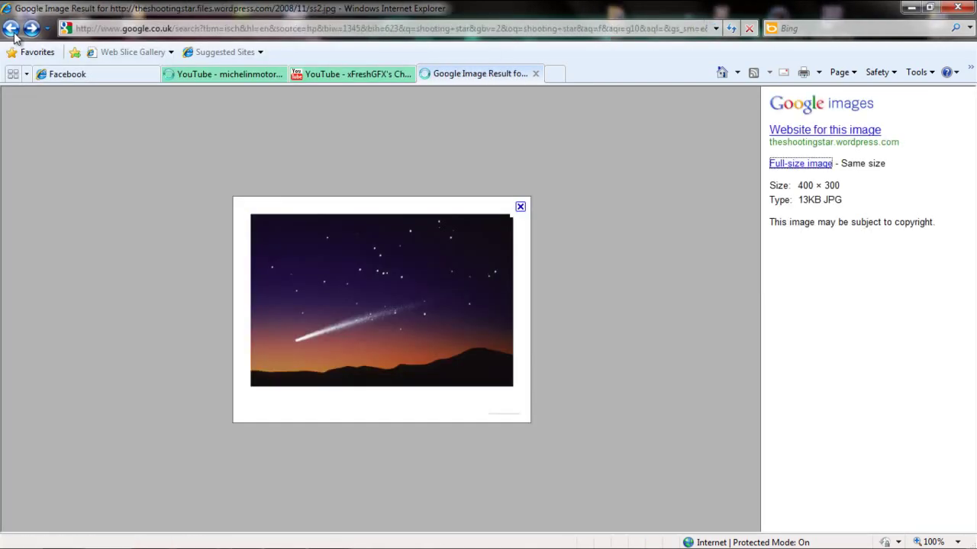
# Step: Search 'stary sky' and save a full-size starry-sky picture
pyautogui.hotkey('alt', 'Left')
pyautogui.hotkey('alt', 'Left')
pyautogui.write('stary sky')
pyautogui.press('Return')
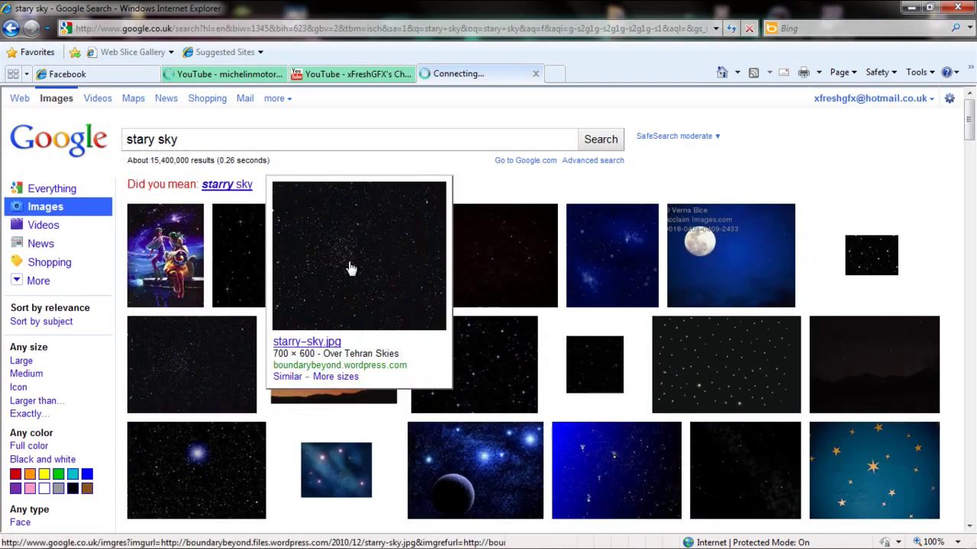
pyautogui.click(348, 268)
pyautogui.rightClick(253, 259)
pyautogui.click(299, 345)
pyautogui.click(366, 335)
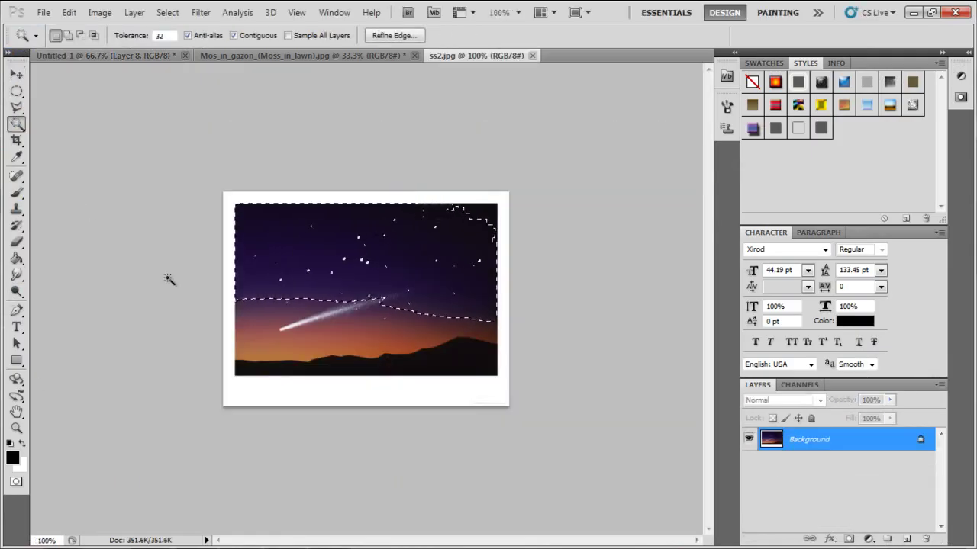
# Step: Zoom in on the comet in ss2.jpg, drag it into the space scene and blend it
pyautogui.moveTo(350, 316); pyautogui.dragTo(384, 327)
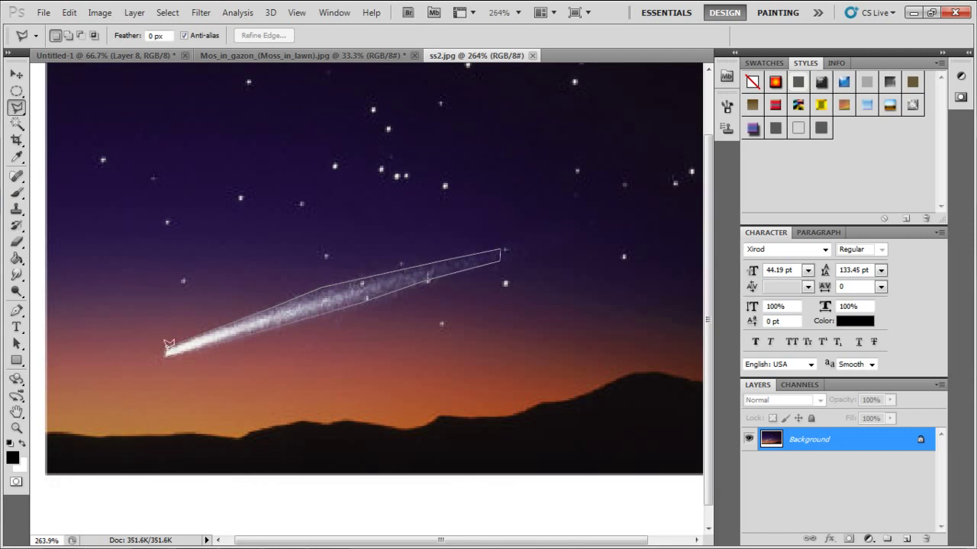
pyautogui.click(16, 74)
pyautogui.moveTo(311, 342); pyautogui.dragTo(190, 206)
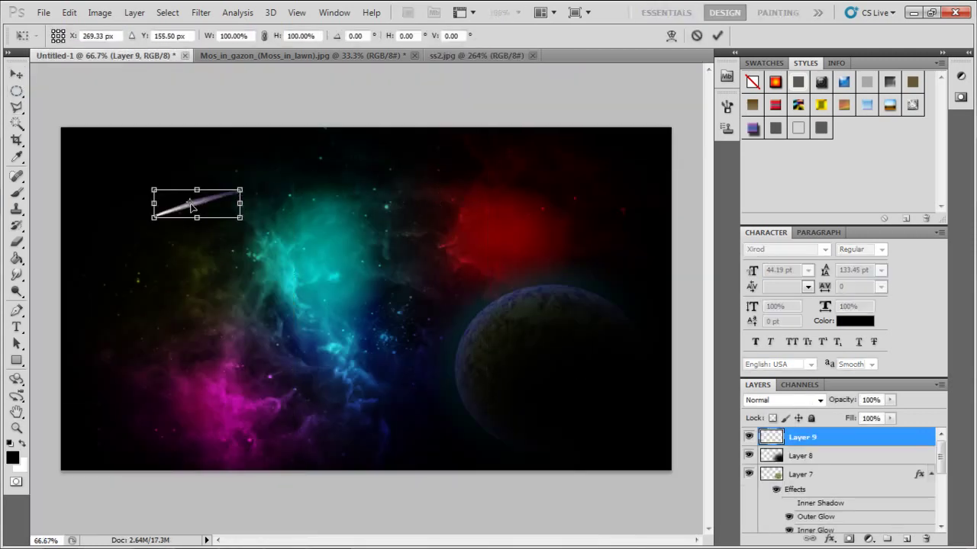
pyautogui.click(818, 401)
pyautogui.click(778, 202)
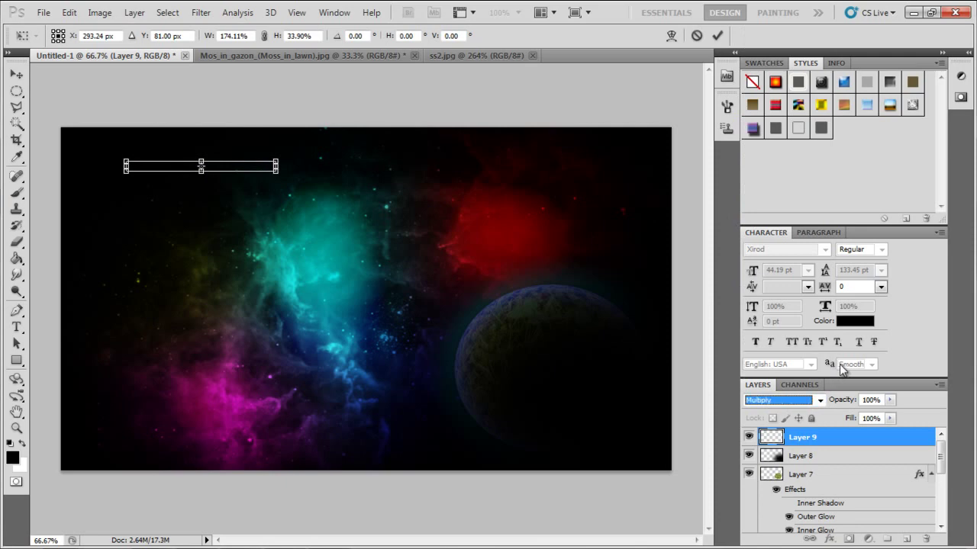
pyautogui.press('Return')
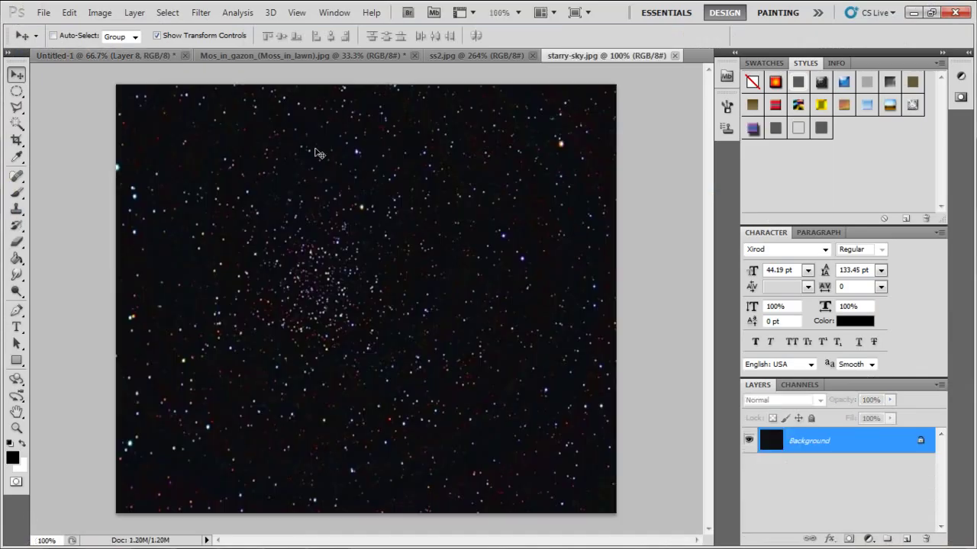
# Step: Place the starry-sky photo below Layer 6, shrunk to the lower-left, in Screen mode
pyautogui.moveTo(316, 153)
pyautogui.mouseDown()
pyautogui.moveTo(133, 53)
pyautogui.moveTo(229, 229)
pyautogui.mouseUp()
pyautogui.hotkey('ctrl', 't')
pyautogui.moveTo(391, 426); pyautogui.dragTo(686, 519)
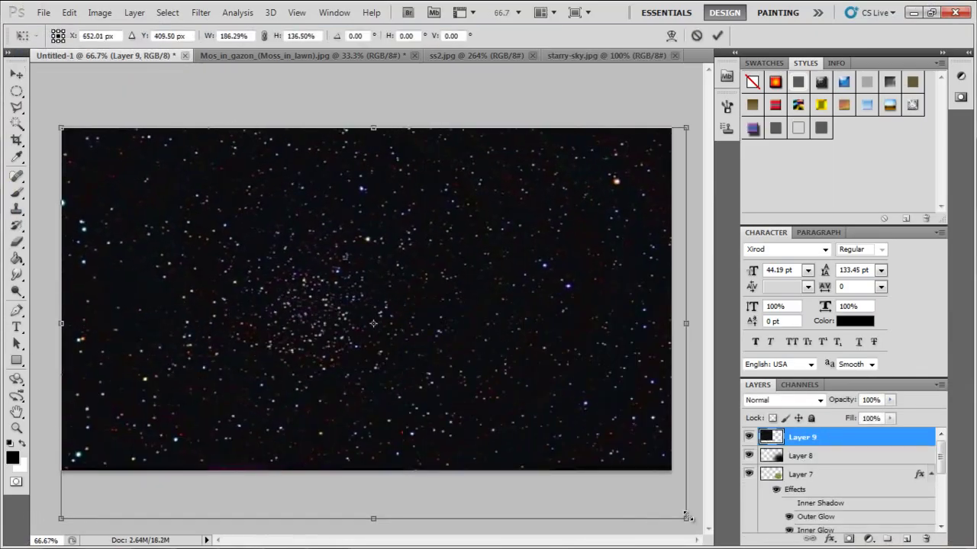
pyautogui.click(818, 400)
pyautogui.click(778, 200)
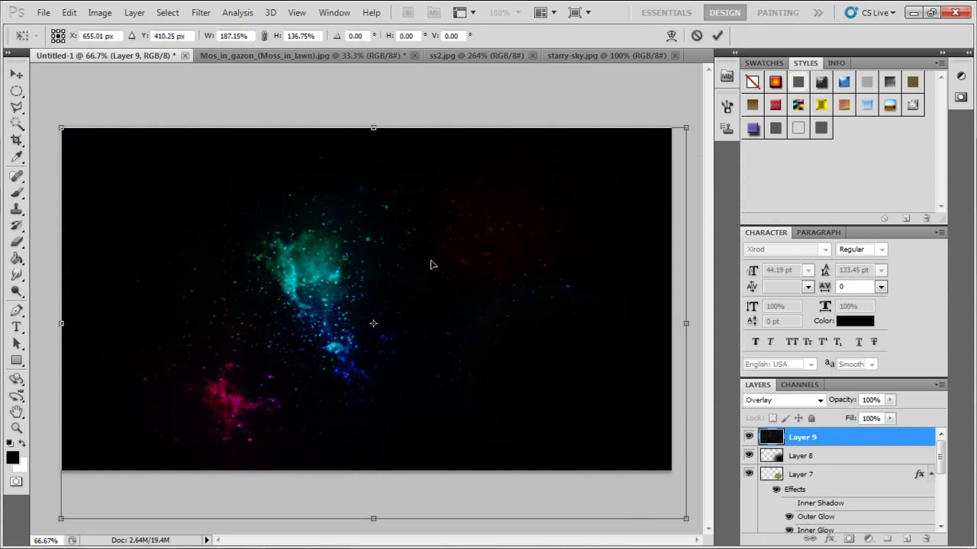
pyautogui.press('Return')
pyautogui.moveTo(802, 437); pyautogui.dragTo(809, 485)
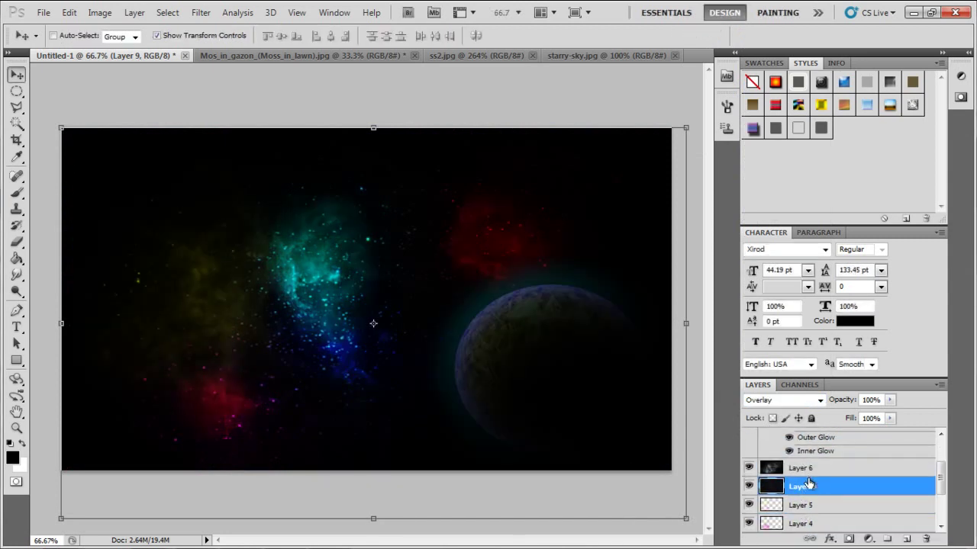
pyautogui.moveTo(685, 519); pyautogui.dragTo(454, 375)
pyautogui.moveTo(353, 290); pyautogui.dragTo(283, 403)
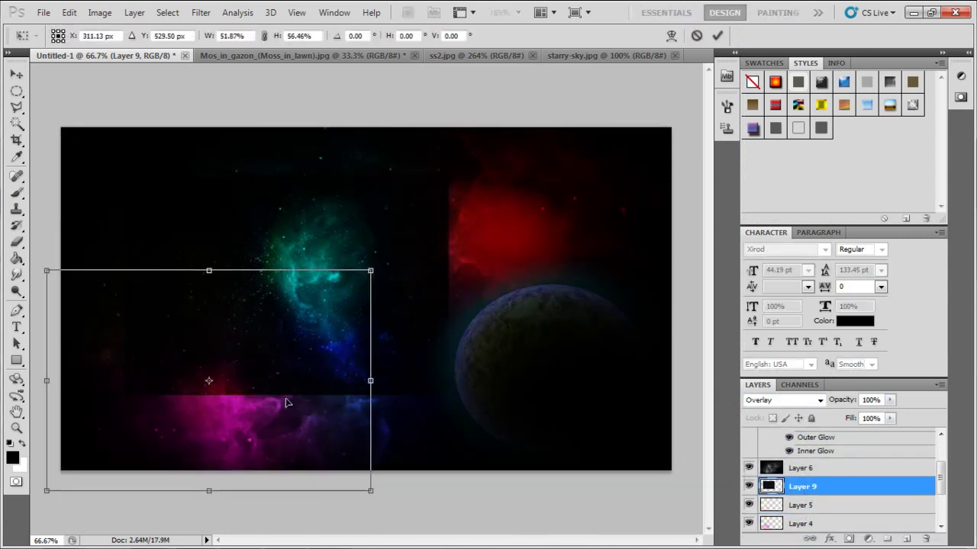
pyautogui.click(796, 400)
pyautogui.click(779, 143)
pyautogui.moveTo(370, 270); pyautogui.dragTo(359, 237)
pyautogui.press('Return')
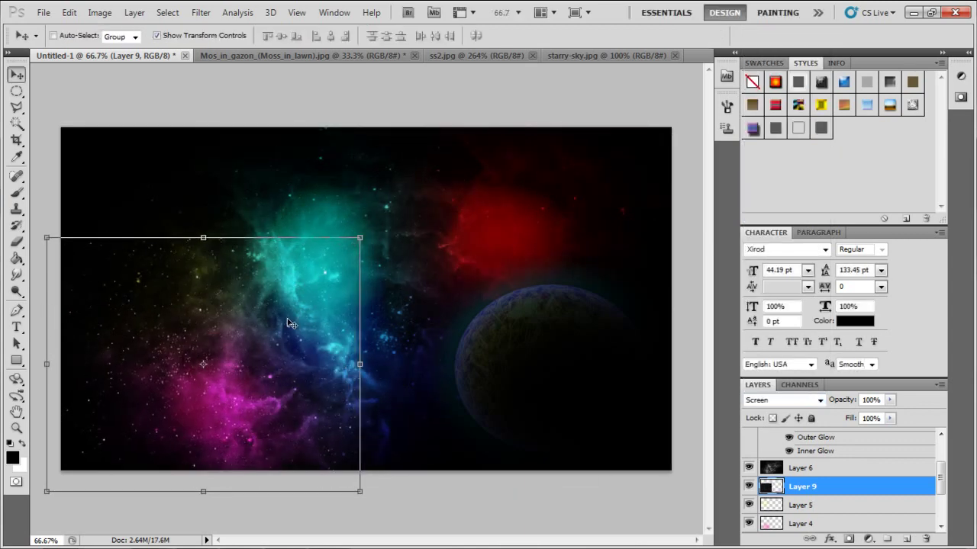
# Step: Duplicate and shift several copies of the stars layer to tile them across the canvas
pyautogui.hotkey('ctrl', 'j')
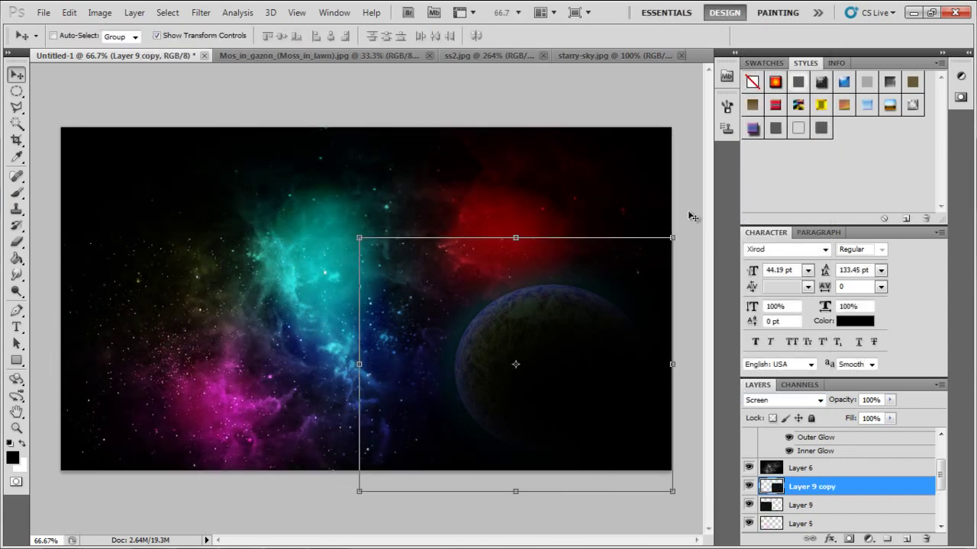
pyautogui.press('Return')
pyautogui.hotkey('ctrl', 'alt', 't')
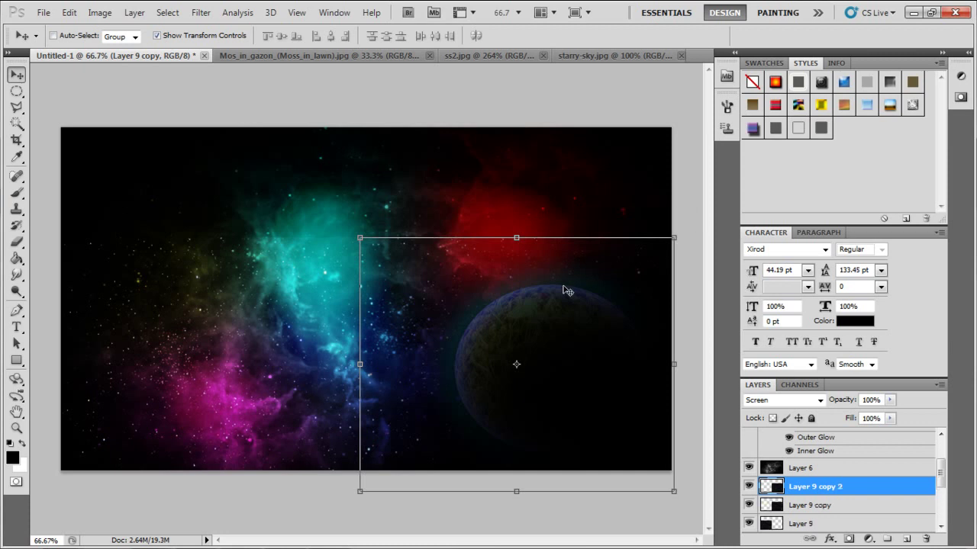
pyautogui.press('Return')
pyautogui.hotkey('ctrl', 't')
pyautogui.moveTo(477, 198); pyautogui.dragTo(481, 204)
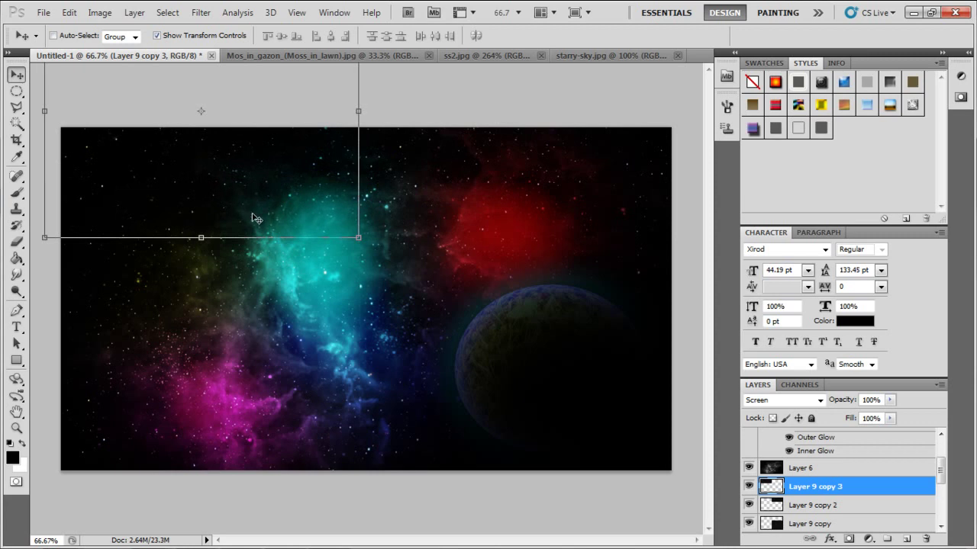
pyautogui.hotkey('ctrl', 'shift', 'alt', 't')
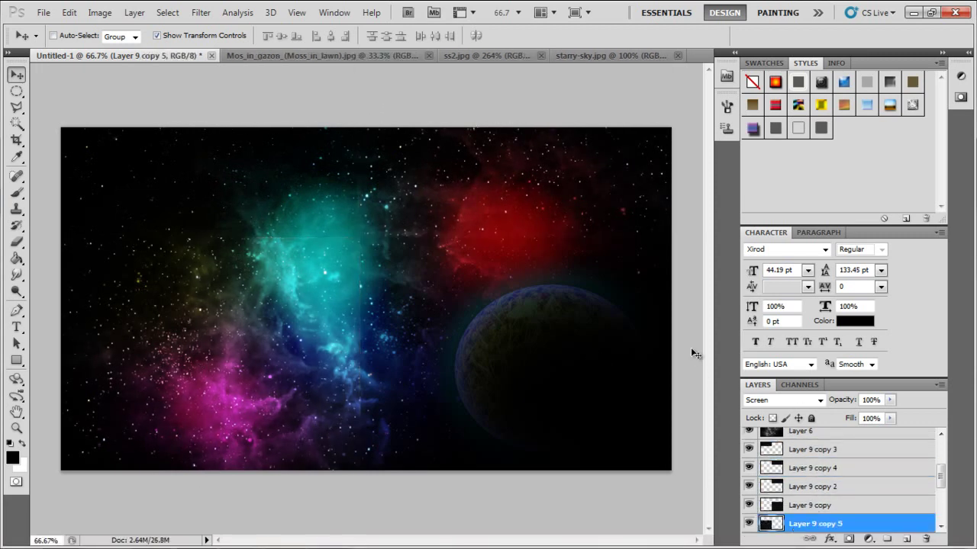
pyautogui.click(774, 504)
pyautogui.hotkey('ctrl', 'j')
pyautogui.click(801, 450)
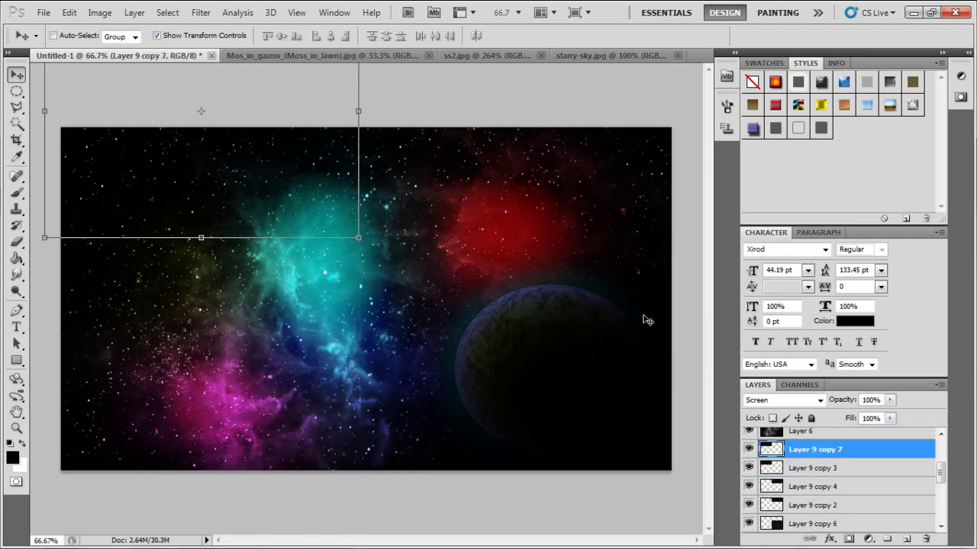
pyautogui.hotkey('ctrl', '-')
pyautogui.click(878, 432)
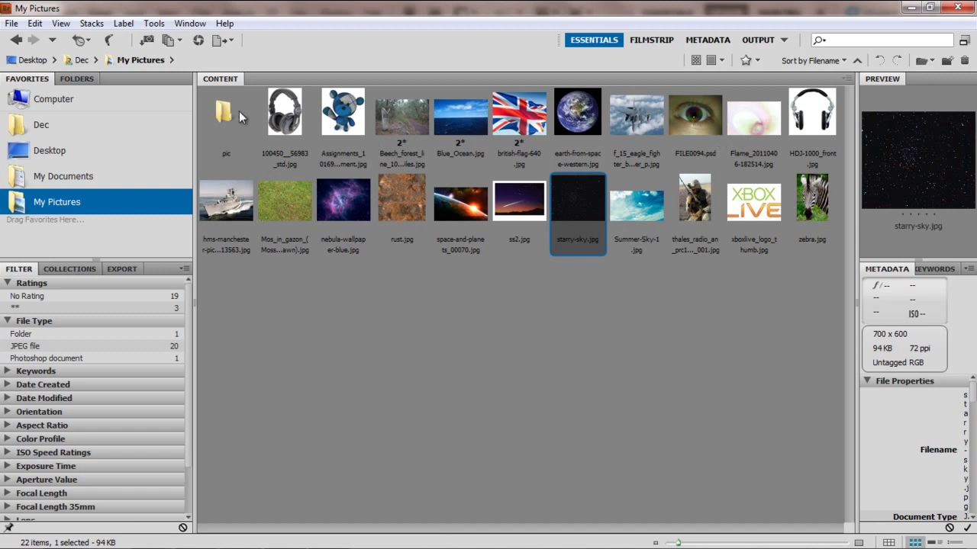
# Step: Browse from Desktop through My graphic pack into the THEFRESHGFX folder
pyautogui.click(49, 150)
pyautogui.doubleClick(565, 221)
pyautogui.doubleClick(282, 114)
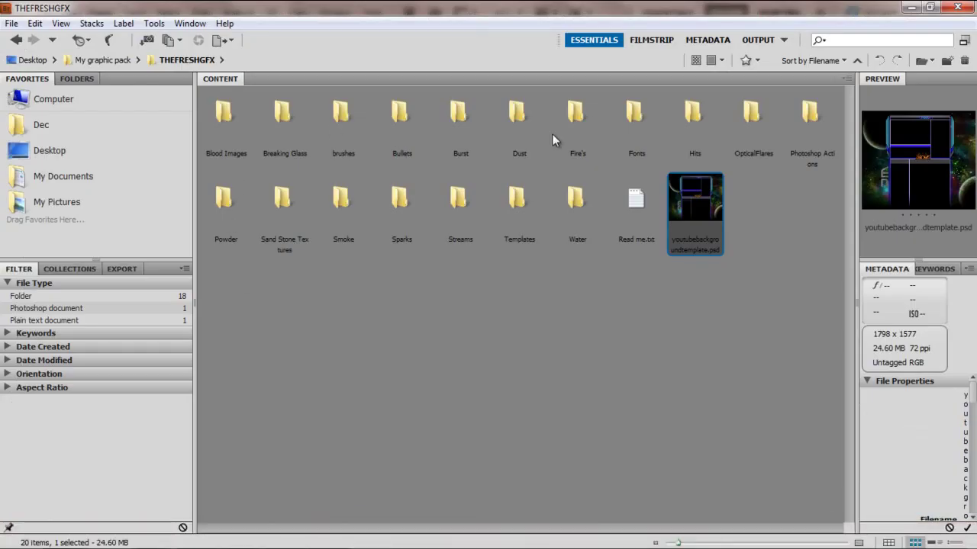
# Step: Shrink the flare from OpticalFlares, bring its layer to the top, and test blend modes
pyautogui.doubleClick(752, 113)
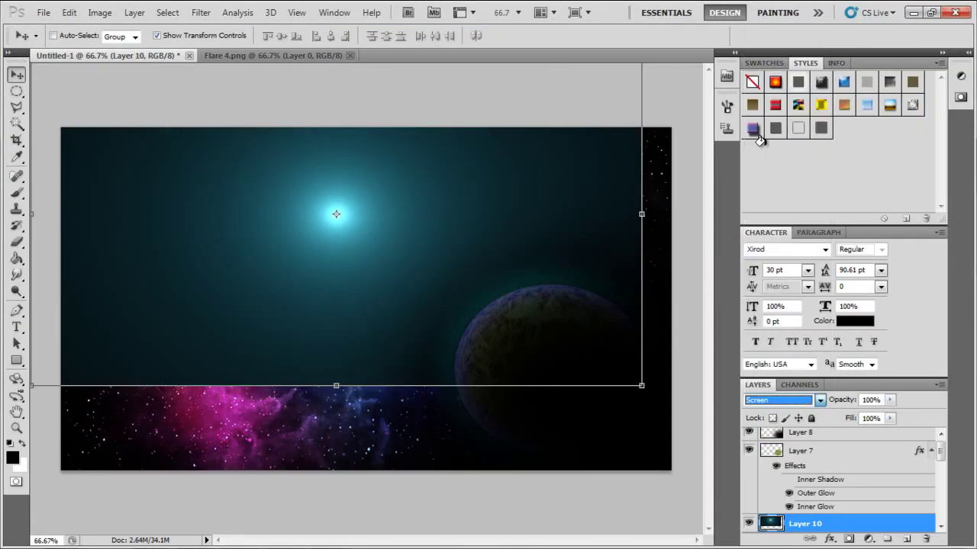
pyautogui.click(779, 400)
pyautogui.click(763, 261)
pyautogui.moveTo(98, 108)
pyautogui.mouseDown()
pyautogui.moveTo(251, 218)
pyautogui.moveTo(400, 299)
pyautogui.mouseUp()
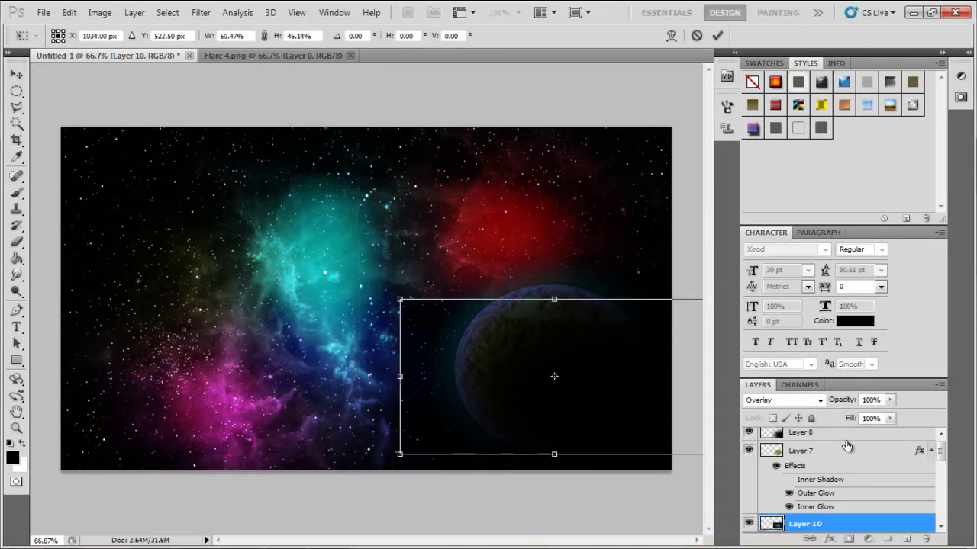
pyautogui.press('Return')
pyautogui.hotkey('ctrl', ']')
pyautogui.hotkey('ctrl', ']')
pyautogui.click(784, 400)
pyautogui.click(794, 388)
pyautogui.press('Up')
pyautogui.press('Up')
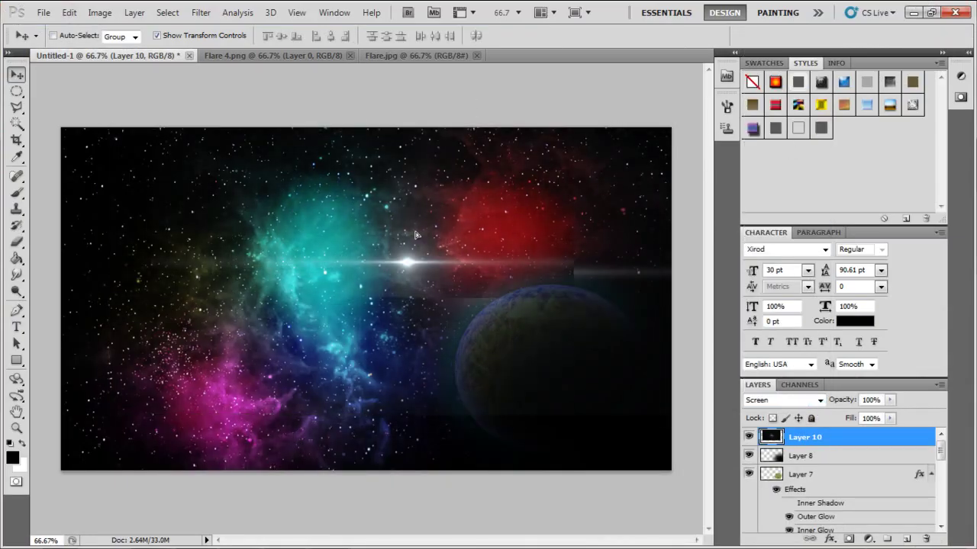
# Step: Set the flare to Lighten, rotate it about -14°, and move it to the top-left
pyautogui.hotkey('ctrl', 't')
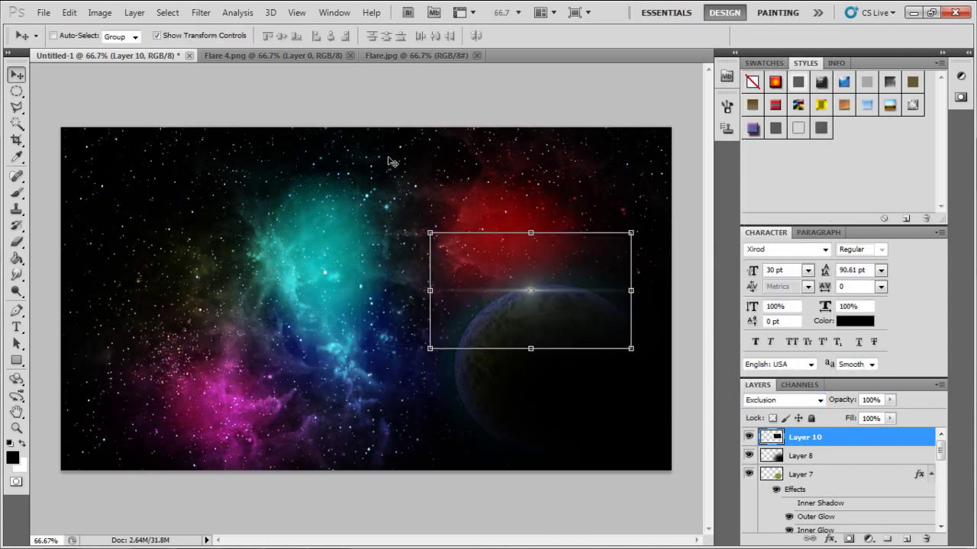
pyautogui.click(782, 400)
pyautogui.click(778, 308)
pyautogui.click(782, 400)
pyautogui.click(775, 273)
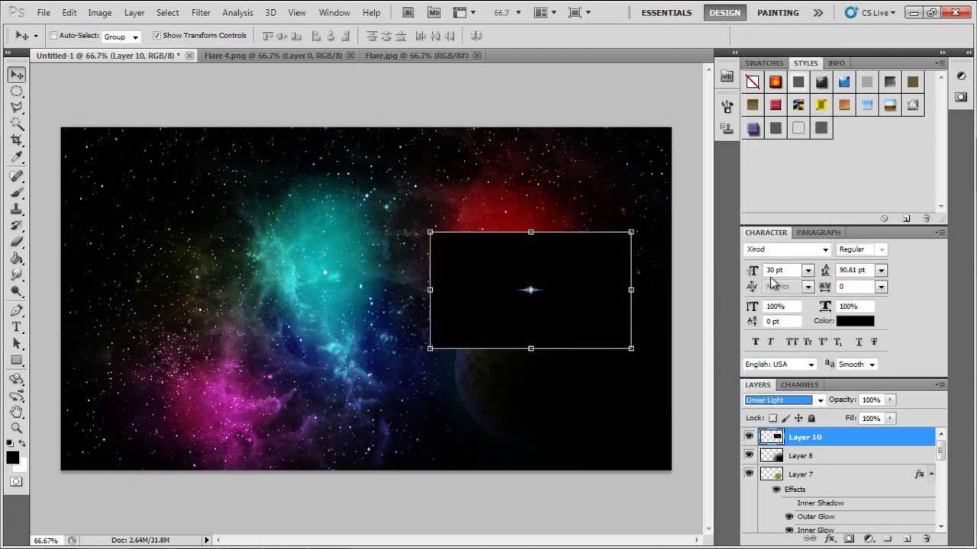
pyautogui.press('Up')
pyautogui.press('Up')
pyautogui.press('Up')
pyautogui.press('Up')
pyautogui.press('Up')
pyautogui.press('Up')
pyautogui.press('Up')
pyautogui.press('Up')
pyautogui.press('Up')
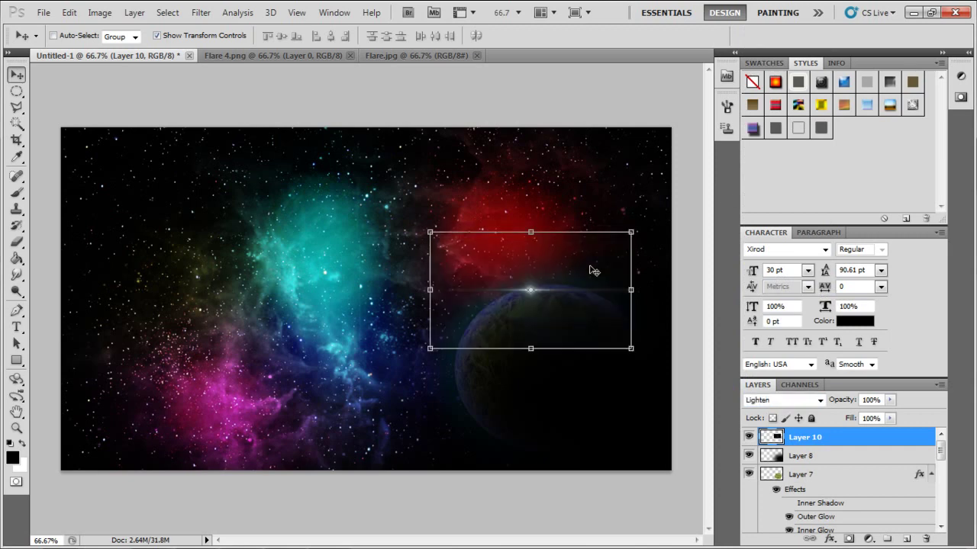
pyautogui.moveTo(634, 272); pyautogui.dragTo(671, 214)
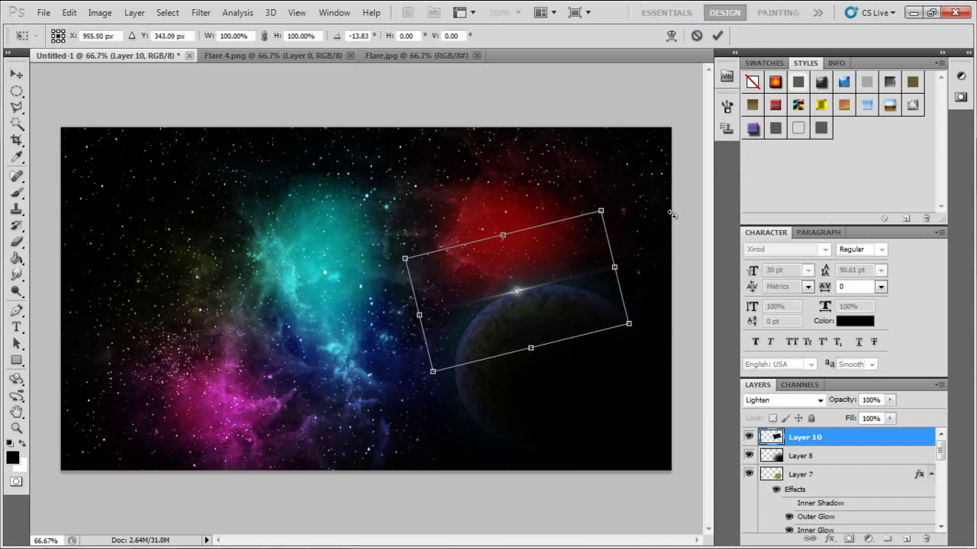
pyautogui.press('Return')
pyautogui.moveTo(402, 248); pyautogui.dragTo(147, 136)
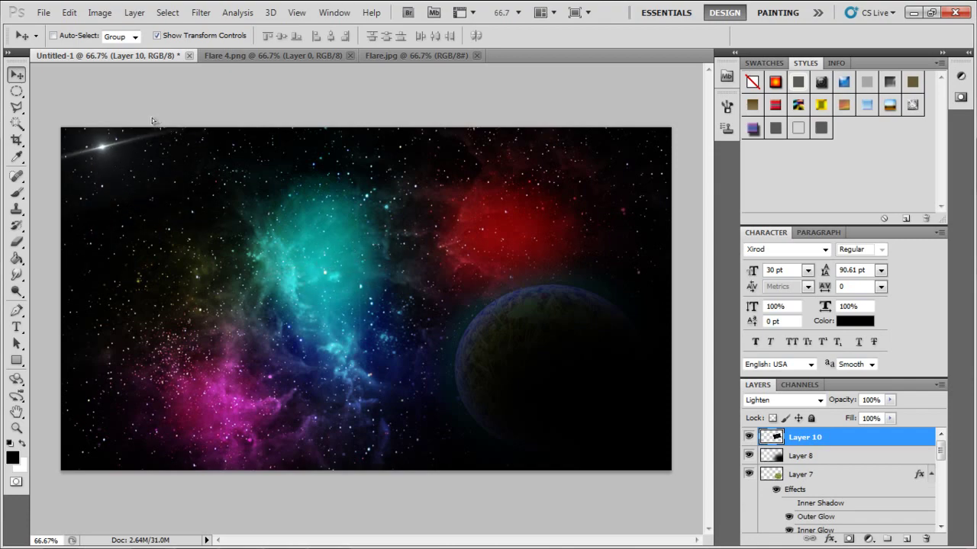
# Step: Browse to STRATZEH > Screenshots and select the orange light rays image
pyautogui.click(373, 534)
pyautogui.click(21, 42)
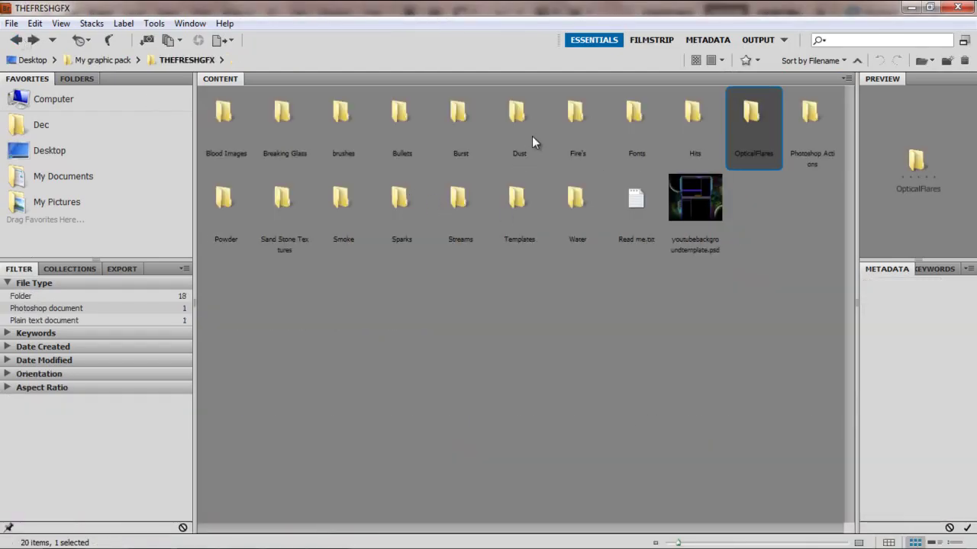
pyautogui.click(16, 39)
pyautogui.doubleClick(415, 139)
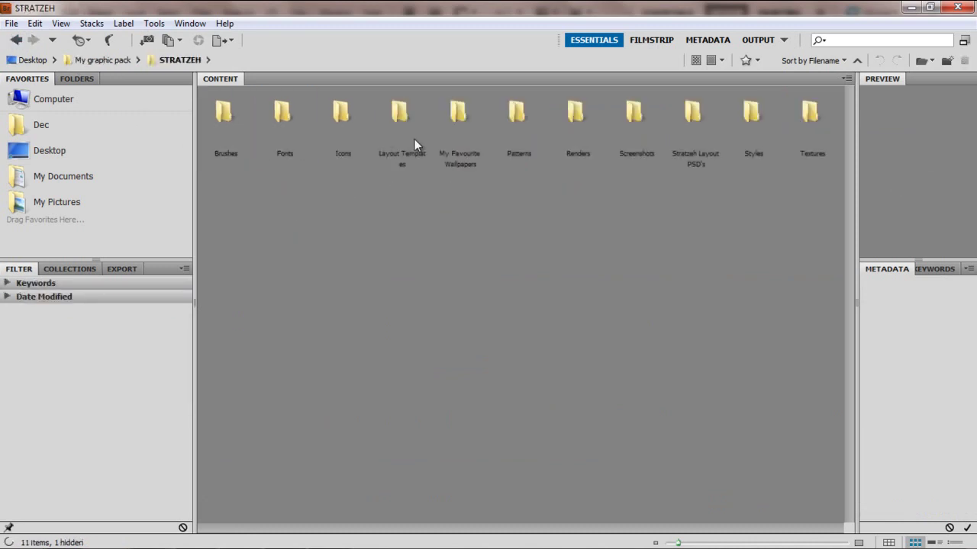
pyautogui.doubleClick(637, 115)
pyautogui.click(287, 123)
# Step: Bring Orng2_00049.png in, shrink it, rotate it about 27° into the top-right, blended Screen
pyautogui.doubleClick(815, 123)
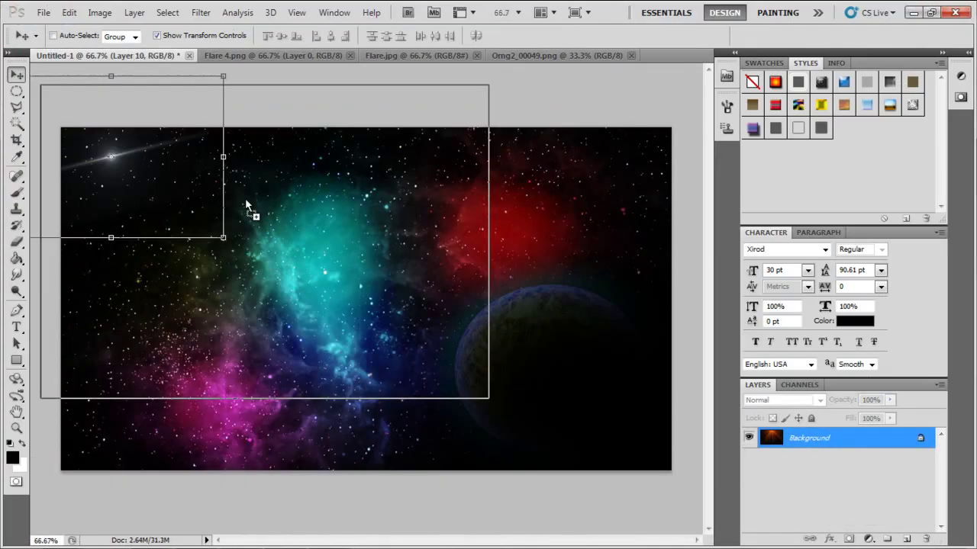
pyautogui.moveTo(164, 71)
pyautogui.mouseDown()
pyautogui.moveTo(245, 198)
pyautogui.moveTo(172, 157)
pyautogui.moveTo(399, 316)
pyautogui.moveTo(322, 298)
pyautogui.mouseUp()
pyautogui.hotkey('ctrl', 't')
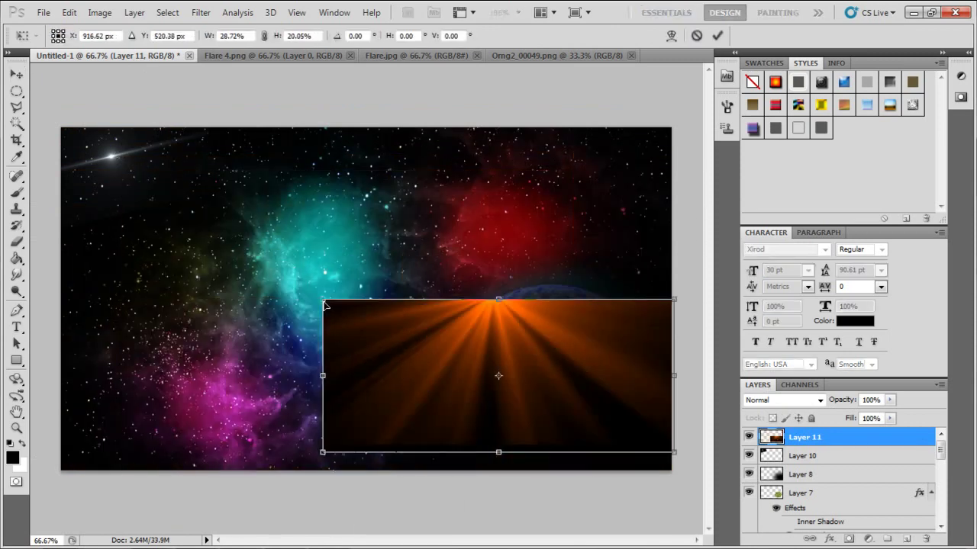
pyautogui.moveTo(465, 374); pyautogui.dragTo(397, 204)
pyautogui.click(784, 399)
pyautogui.click(771, 148)
pyautogui.moveTo(464, 190); pyautogui.dragTo(625, 185)
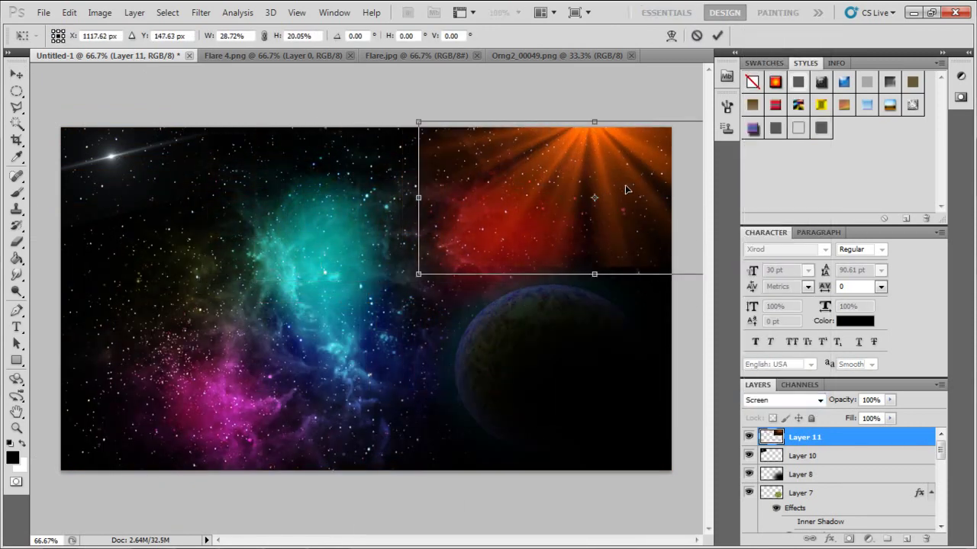
pyautogui.moveTo(427, 115)
pyautogui.mouseDown()
pyautogui.moveTo(515, 67)
pyautogui.moveTo(428, 161)
pyautogui.moveTo(562, 323)
pyautogui.mouseUp()
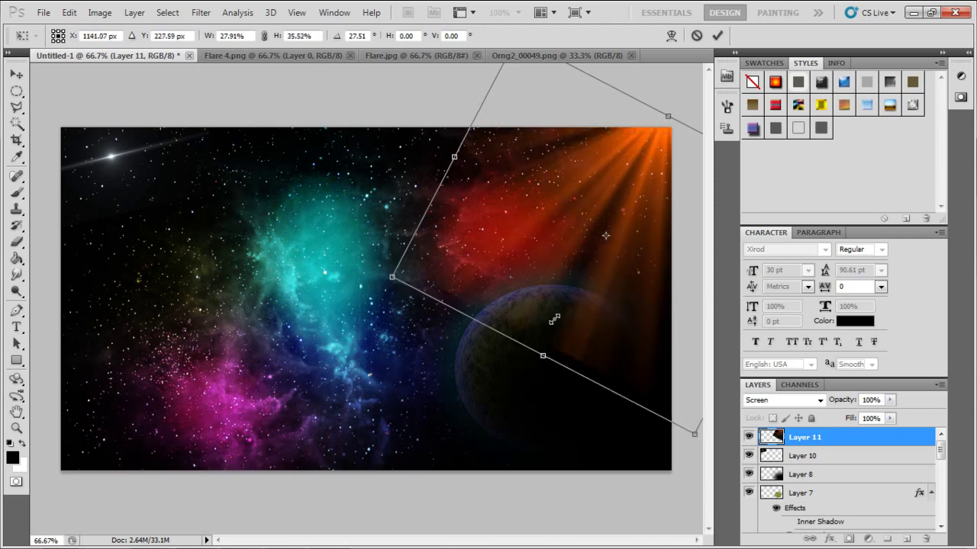
pyautogui.press('Return')
# Step: Cycle through blend modes on the rays layer, ending back at Screen
pyautogui.press('Down')
pyautogui.press('Down')
pyautogui.press('Down')
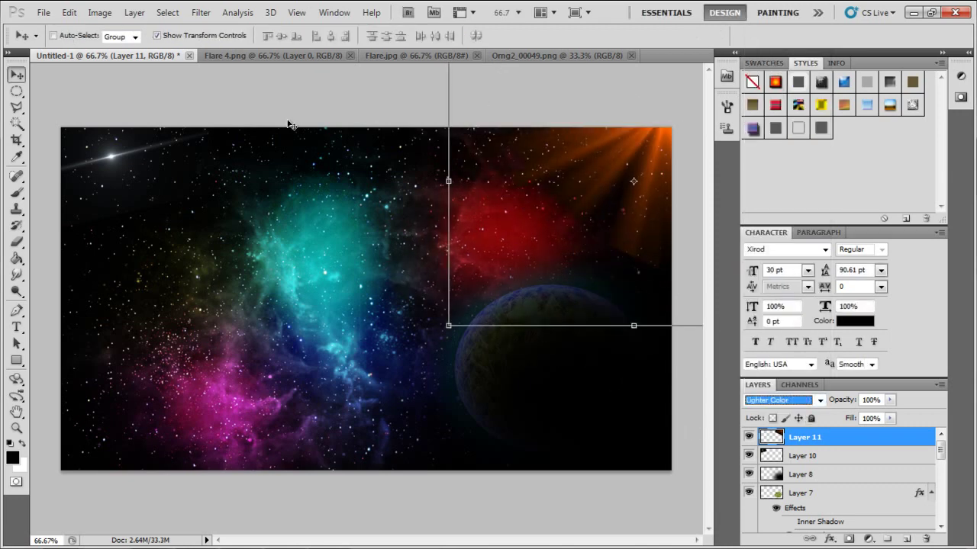
pyautogui.press('Down')
pyautogui.press('Up')
pyautogui.press('Up')
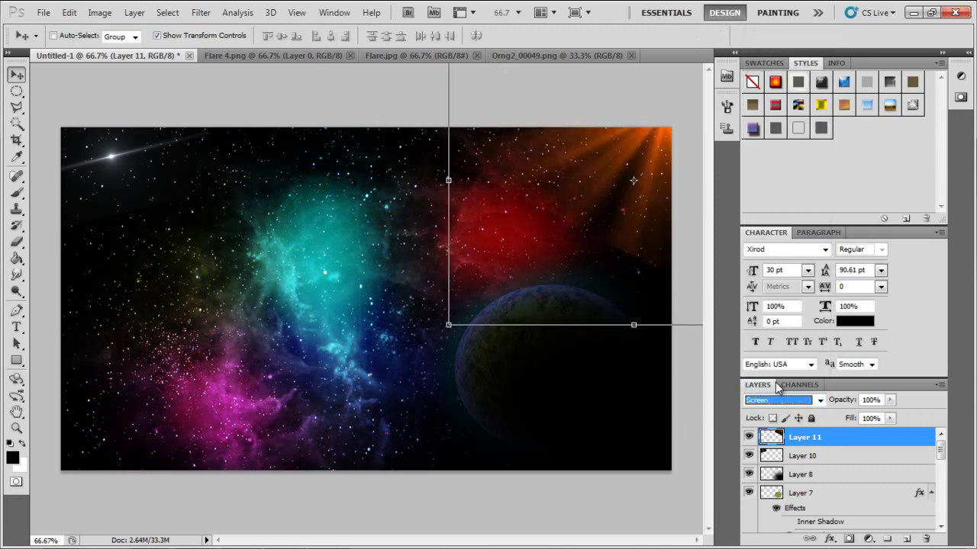
pyautogui.press('Up')
pyautogui.press('Up')
# Step: Type the title NEBULA on the canvas in white
pyautogui.press('t')
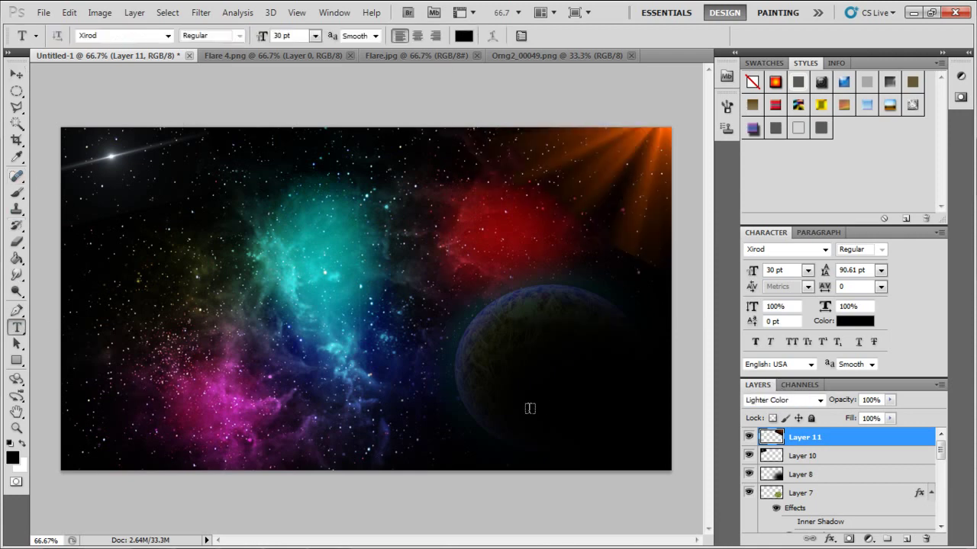
pyautogui.click(518, 398)
pyautogui.click(855, 321)
pyautogui.press('Return')
pyautogui.write('NEBULA')
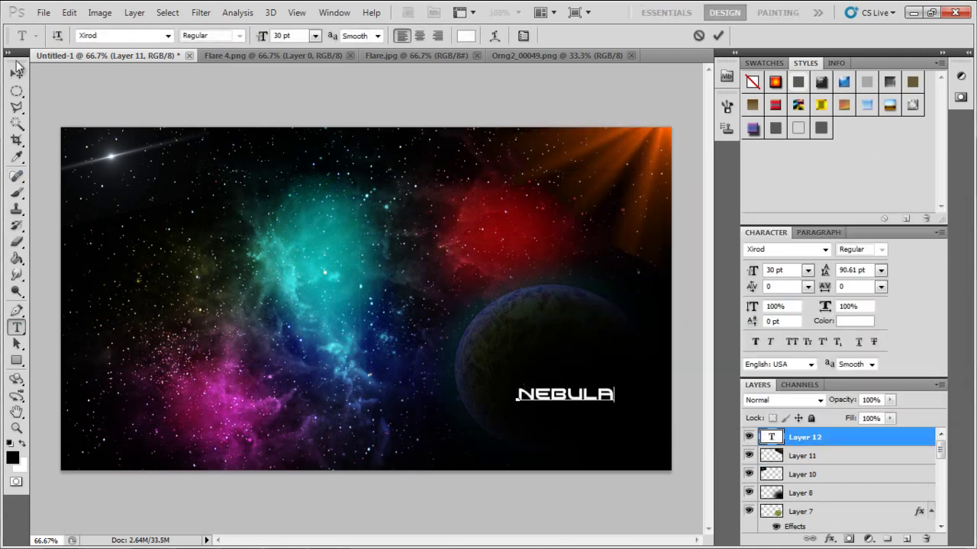
pyautogui.click(16, 74)
# Step: Squash and tilt the NEBULA title, placing it under the top-left flare
pyautogui.moveTo(583, 398); pyautogui.dragTo(643, 462)
pyautogui.hotkey('ctrl', 't')
pyautogui.moveTo(292, 242)
pyautogui.mouseDown()
pyautogui.moveTo(125, 174)
pyautogui.moveTo(181, 151)
pyautogui.mouseUp()
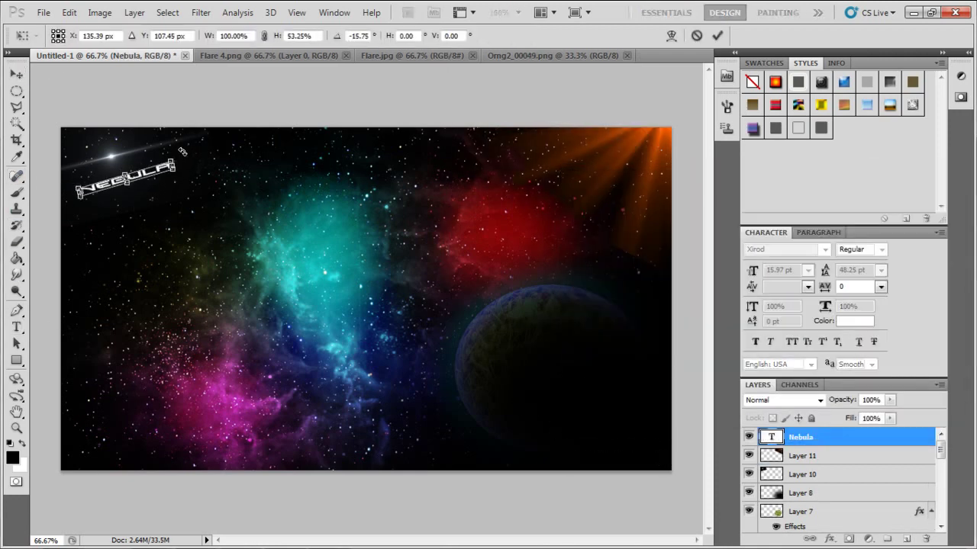
pyautogui.press('Return')
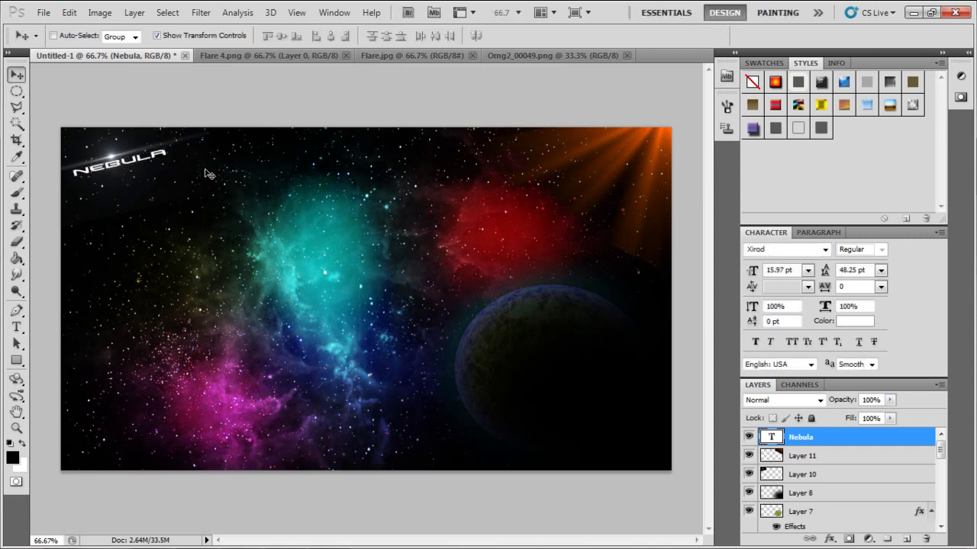
# Step: Add a large X letter, enlarged about 250%, in the bottom-left corner
pyautogui.click(16, 326)
pyautogui.click(544, 429)
pyautogui.write('THE')
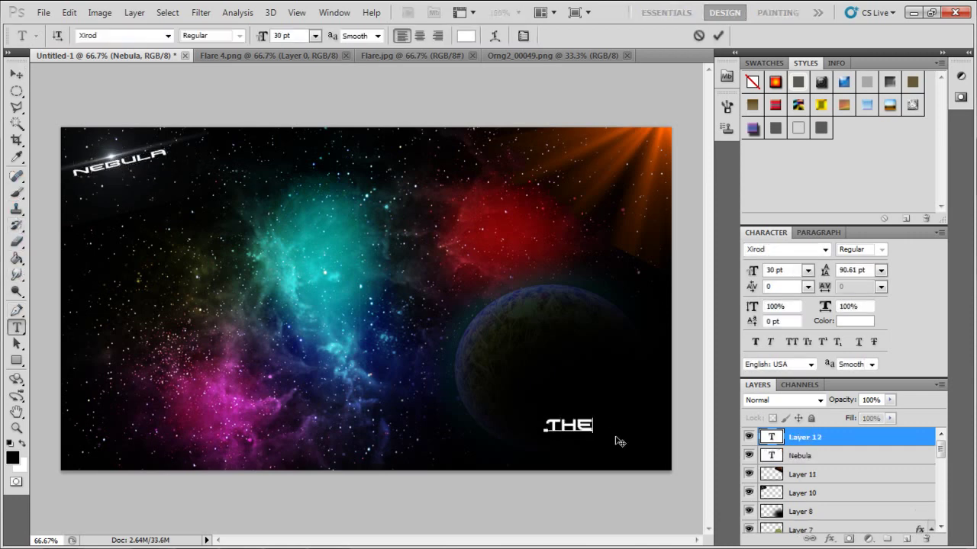
pyautogui.hotkey('ctrl', 't')
pyautogui.moveTo(563, 433); pyautogui.dragTo(592, 456)
pyautogui.moveTo(573, 439); pyautogui.dragTo(608, 456)
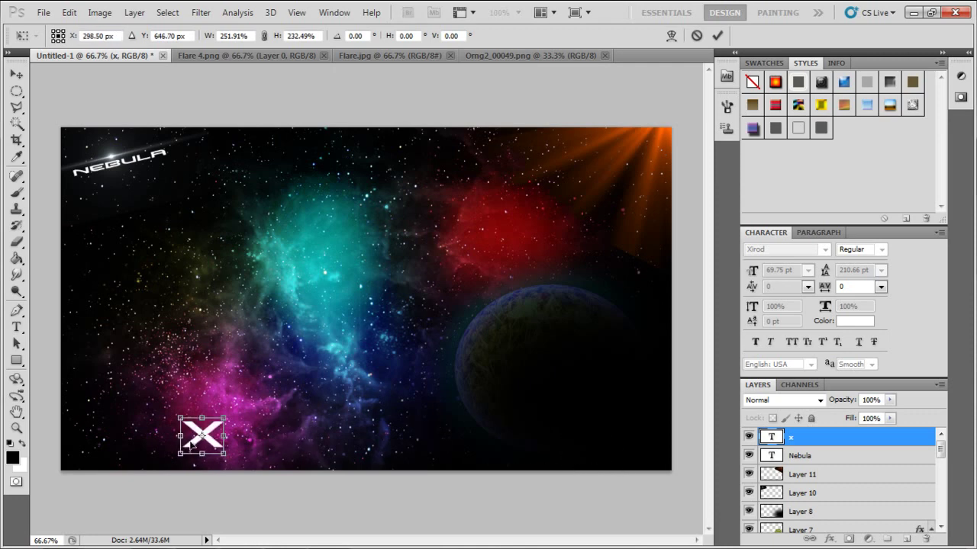
# Step: Add the word FRESH right beside the X
pyautogui.click(16, 326)
pyautogui.click(443, 221)
pyautogui.click(112, 450)
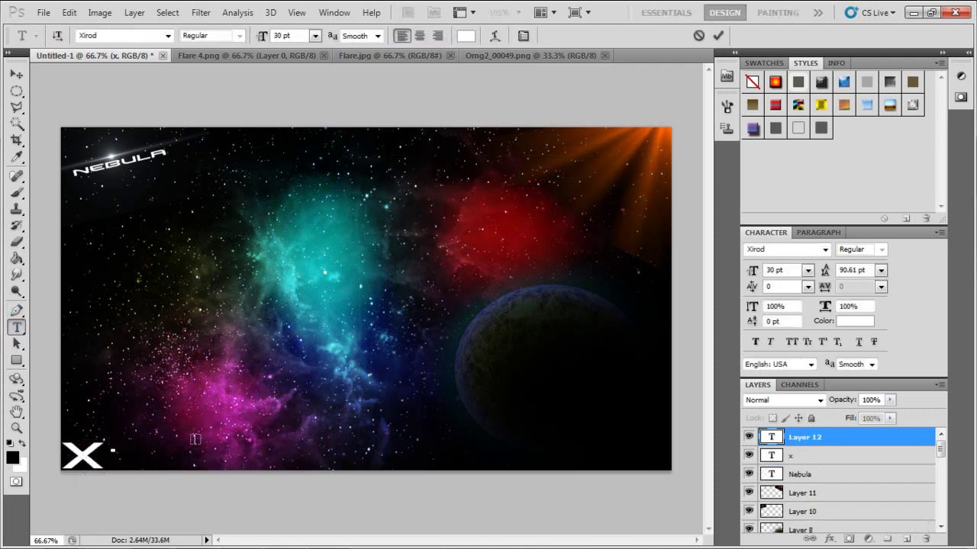
pyautogui.write('FRESH')
pyautogui.write('Fresh')
pyautogui.click(16, 74)
pyautogui.moveTo(138, 449); pyautogui.dragTo(130, 452)
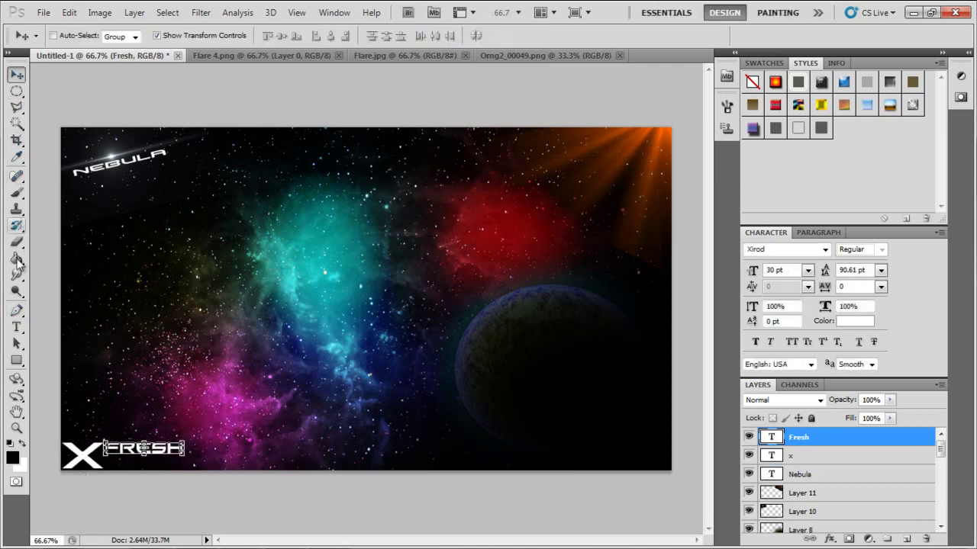
# Step: Add GFX below FRESH, then select the GFX, Fresh and x layers together
pyautogui.click(16, 326)
pyautogui.click(106, 462)
pyautogui.write('GFX')
pyautogui.click(16, 74)
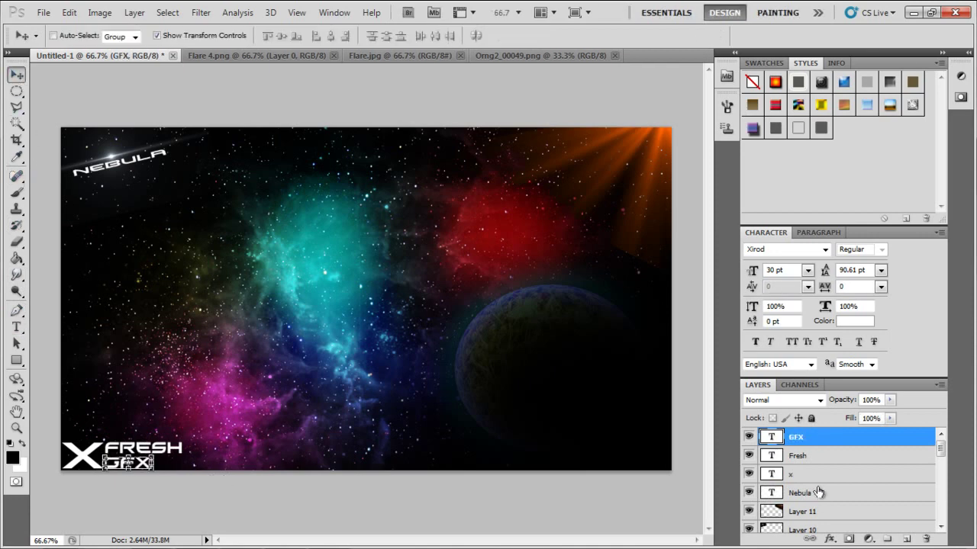
pyautogui.keyDown('shift'); pyautogui.click(816, 474); pyautogui.keyUp('shift')
# Step: Group the GFX, Fresh and x layers and scale the group down in the bottom-left
pyautogui.hotkey('ctrl', 'g')
pyautogui.click(824, 453)
pyautogui.click(808, 437)
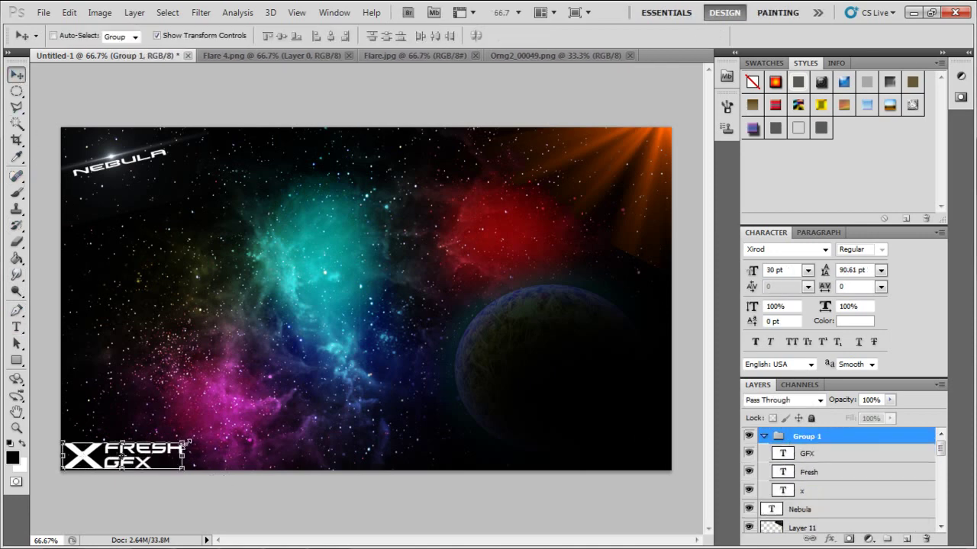
pyautogui.moveTo(186, 443); pyautogui.dragTo(143, 448)
pyautogui.press('Return')
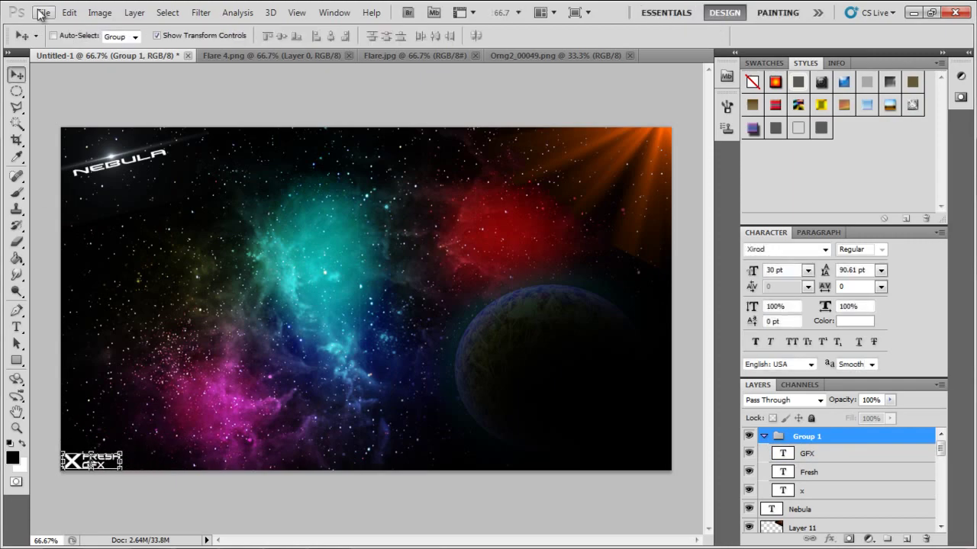